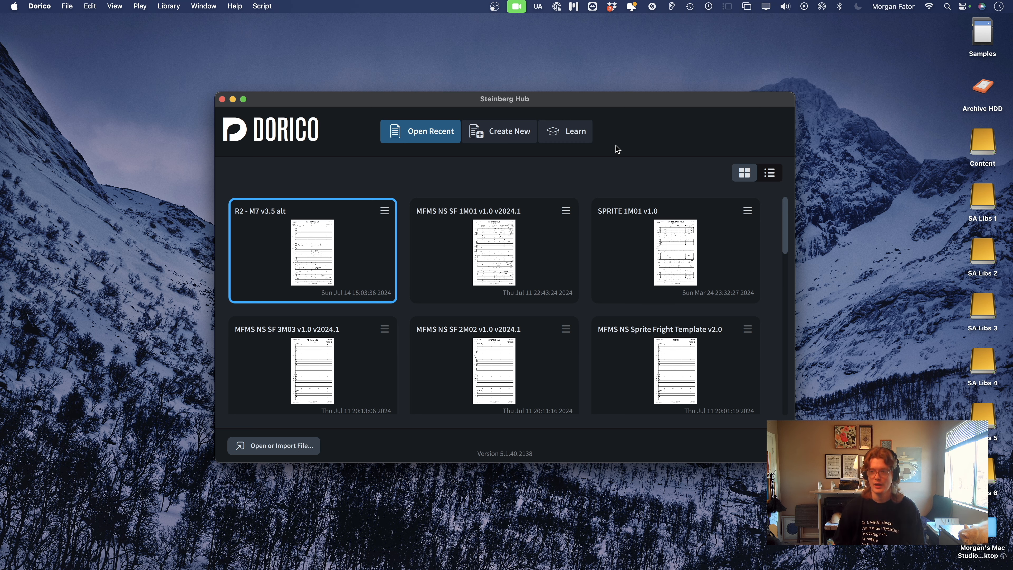
- Create a new project from the Empty category's template "MFMS - LARGE - DORICO FILM SCORE TEMPLATE 2024.2"
click(509, 135)
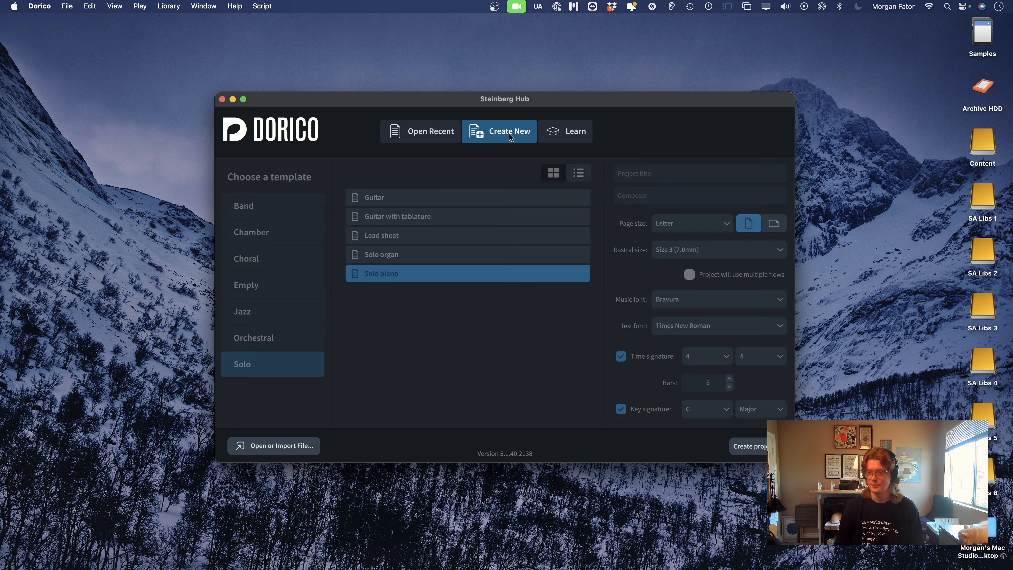
click(271, 286)
click(494, 255)
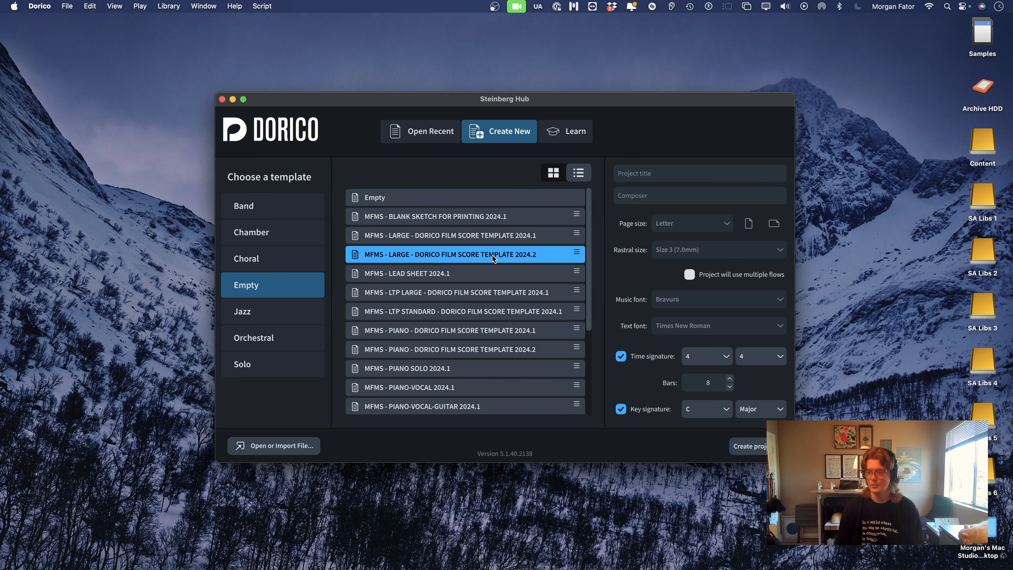
click(749, 447)
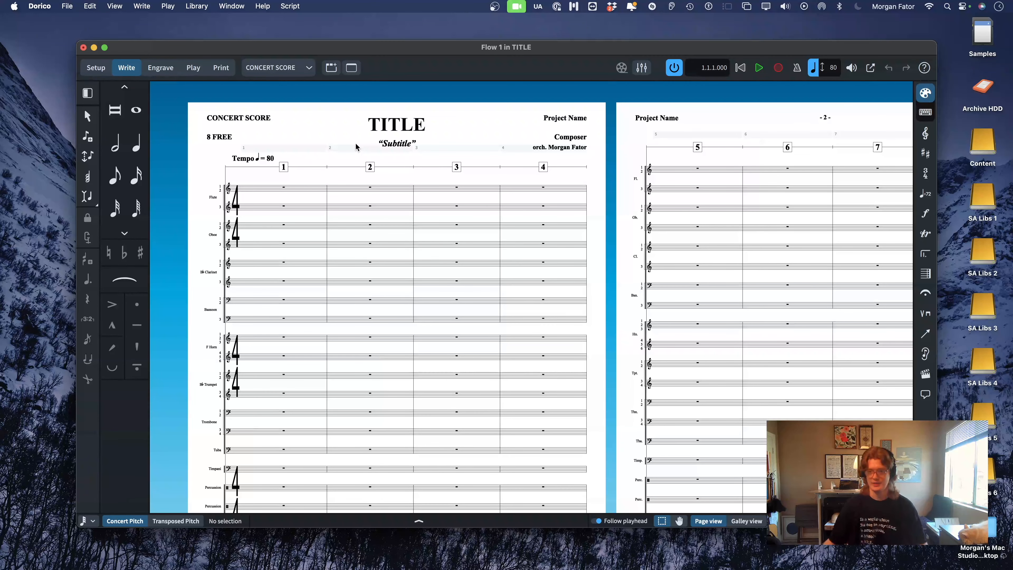
- In Setup mode, add a Bass Trombone as a second instrument to the Trombone 4 player
scroll(294, 226, down, 5)
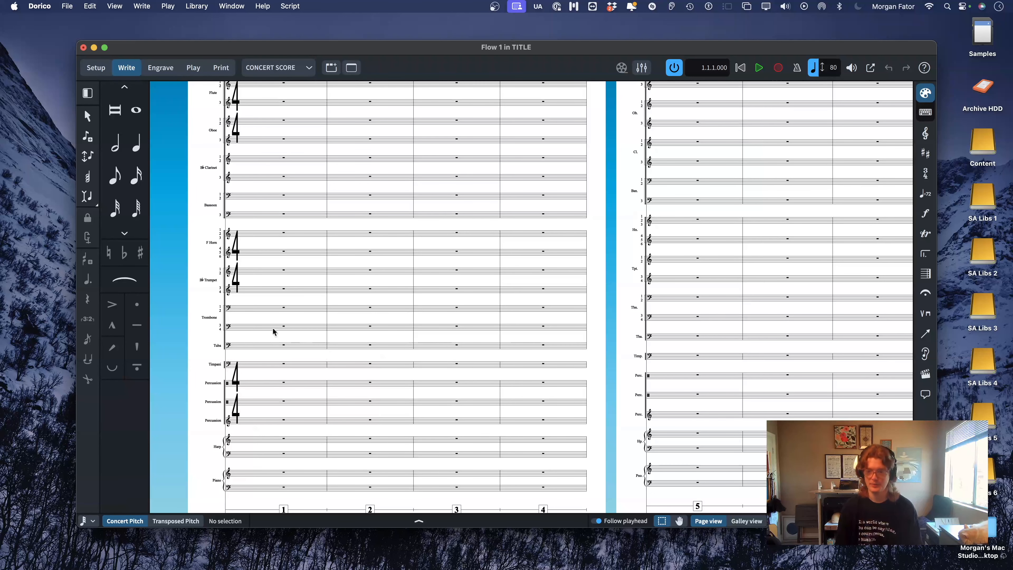
click(96, 67)
scroll(126, 355, down, 5)
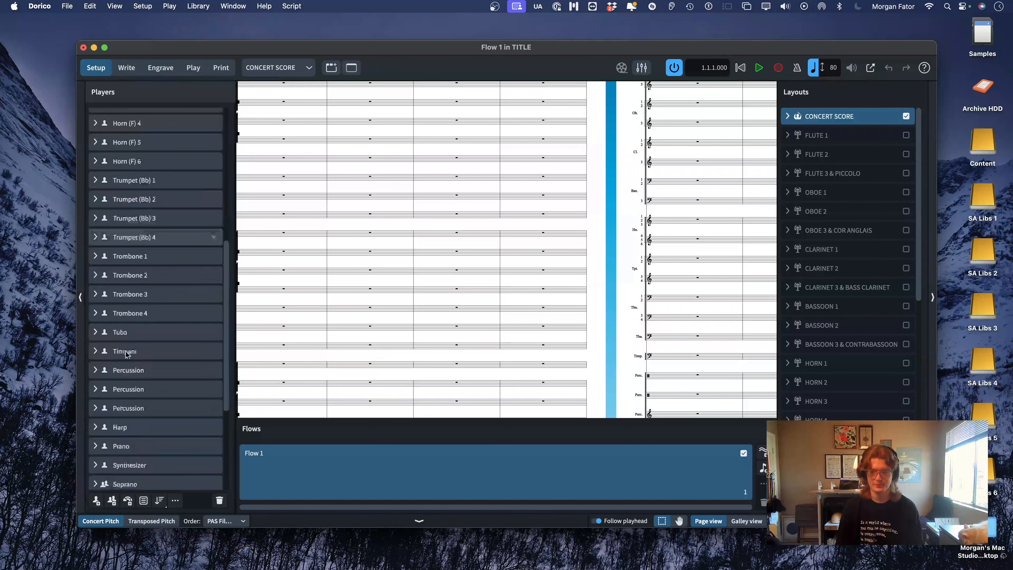
scroll(126, 354, down, 2)
click(211, 284)
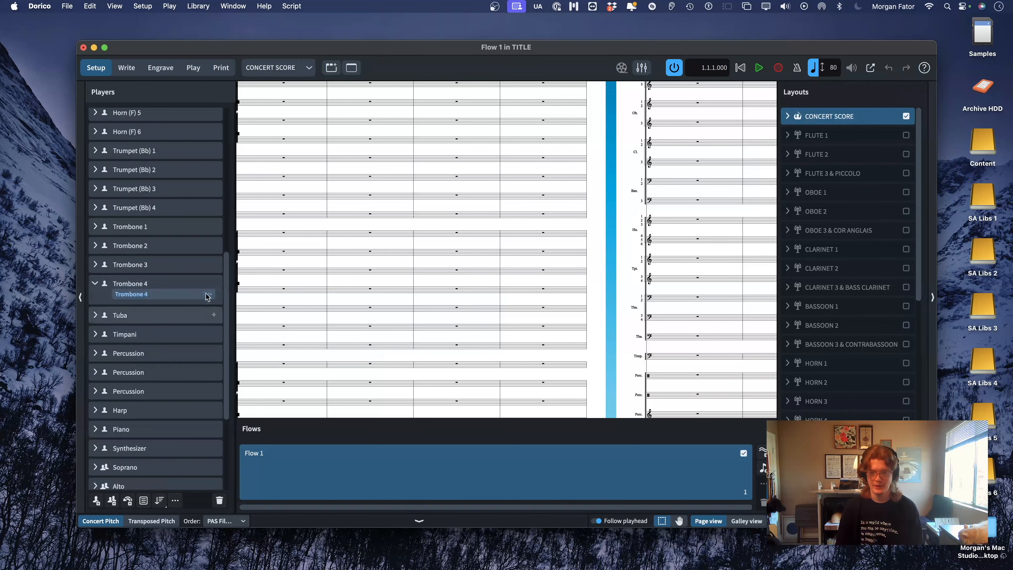
click(214, 286)
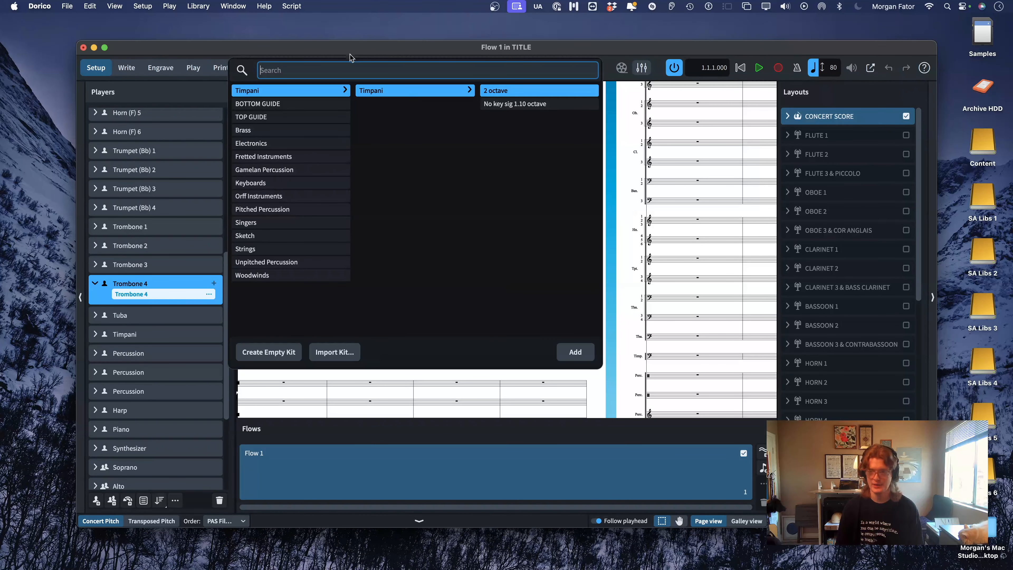
text(bass trombon)
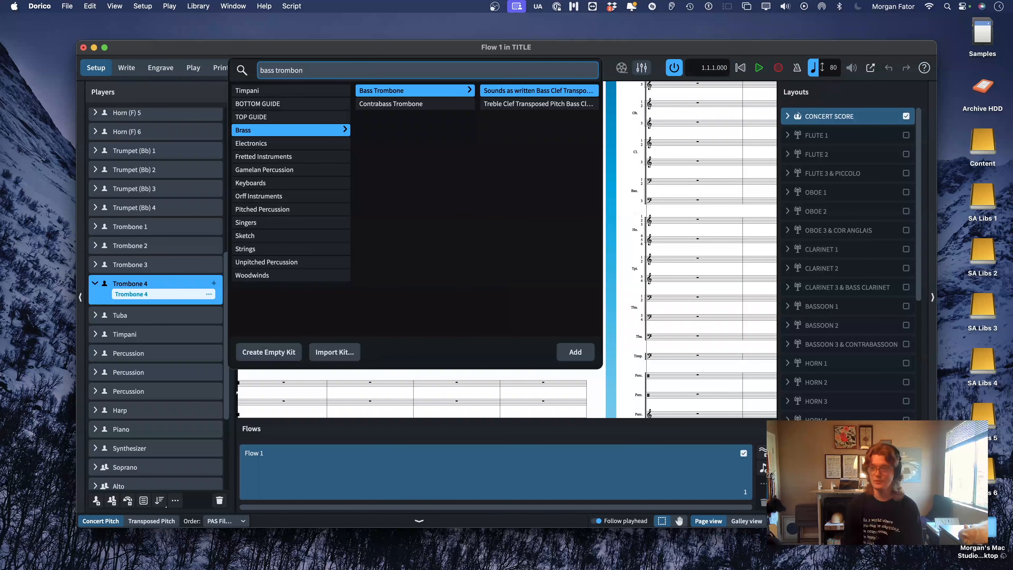
key(Return)
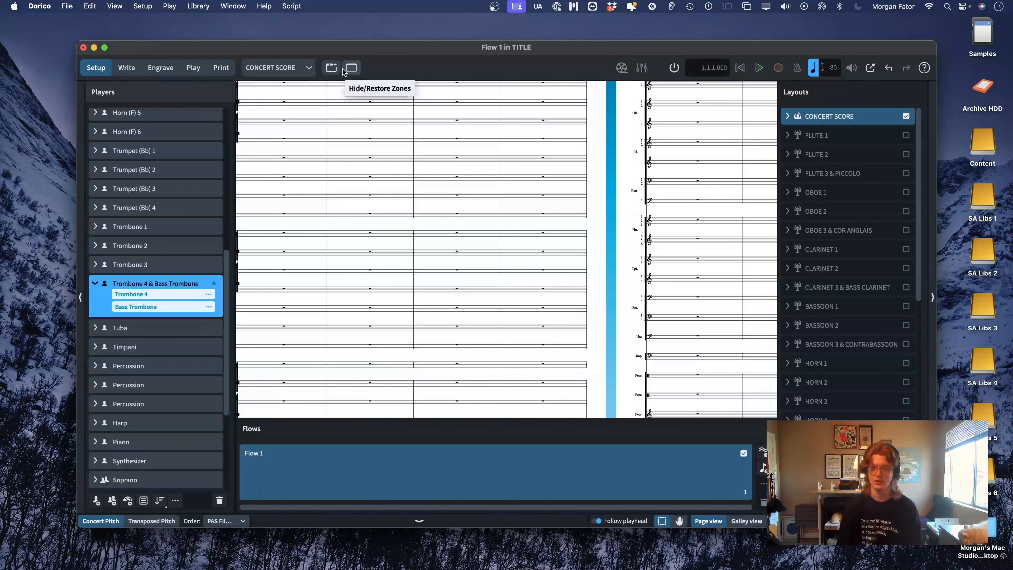
- Return to Write mode and show the trombone staves of the concert score in galley view
click(125, 69)
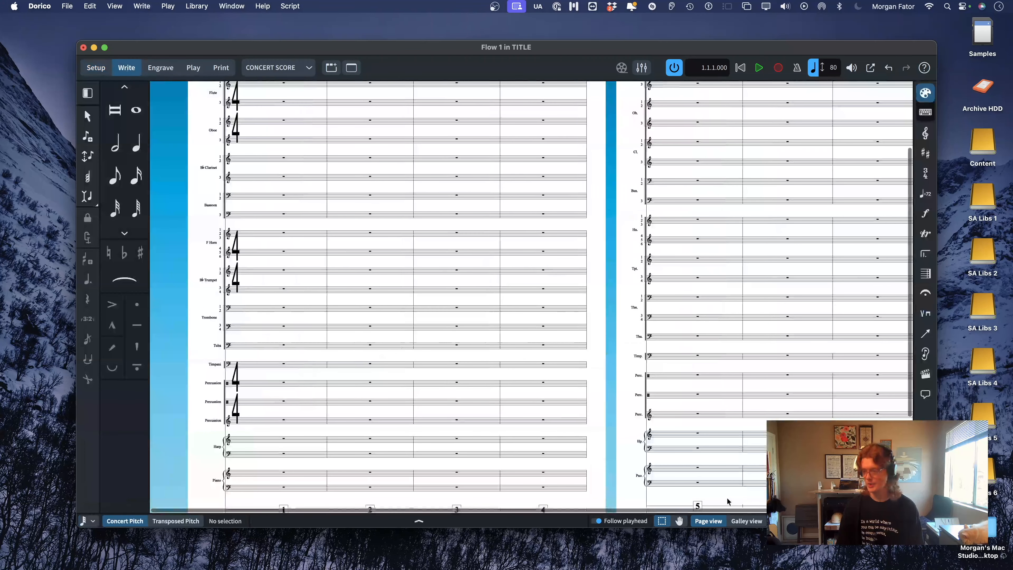
click(753, 521)
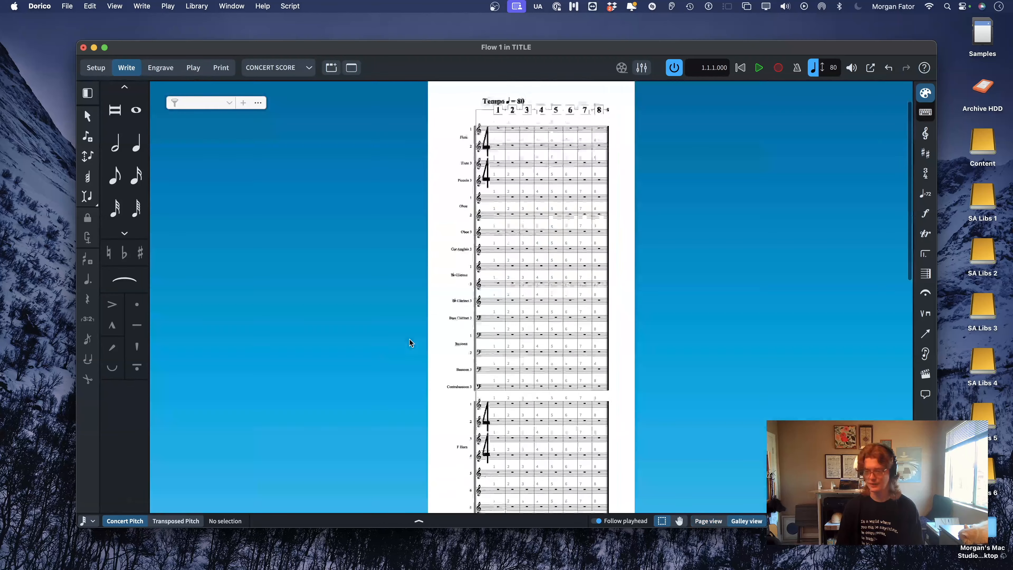
scroll(407, 341, down, 5)
scroll(411, 342, down, 3)
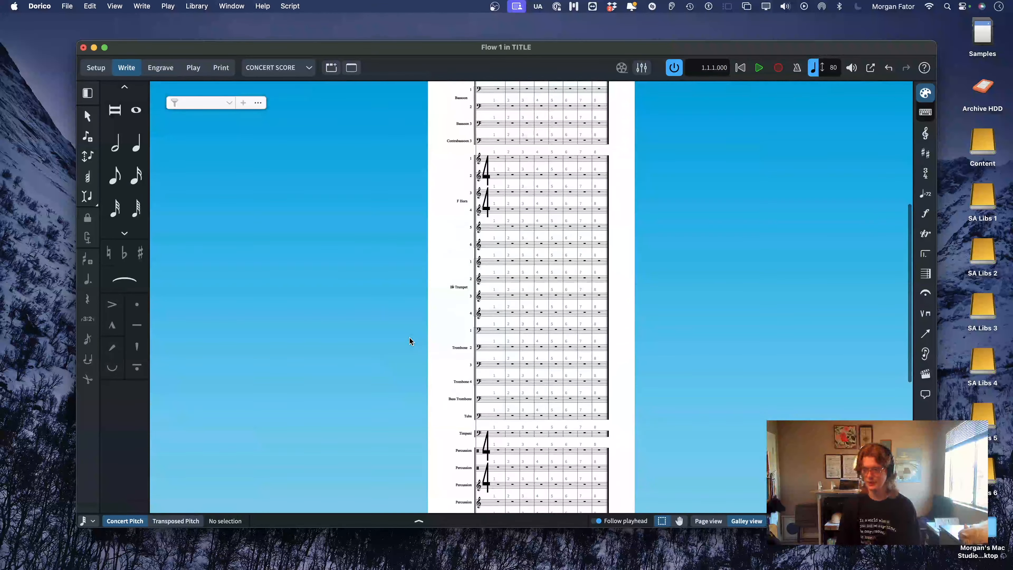
scroll(411, 342, up, 6)
scroll(411, 341, down, 1)
scroll(410, 343, down, 8)
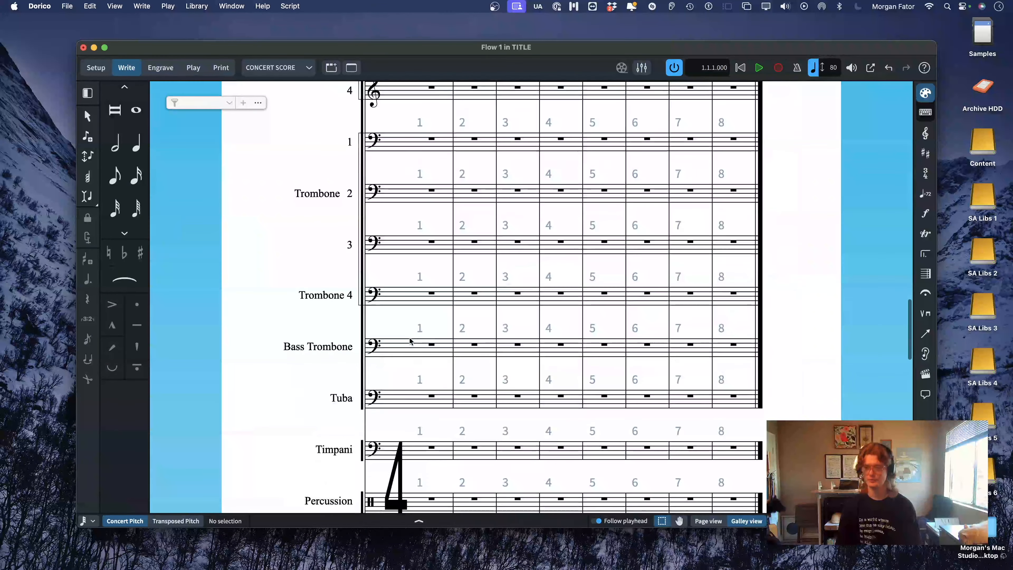
- Enter the quarter notes C3, E3, G3 and C4 in bar 1 of the Trombone 3 staff
click(430, 243)
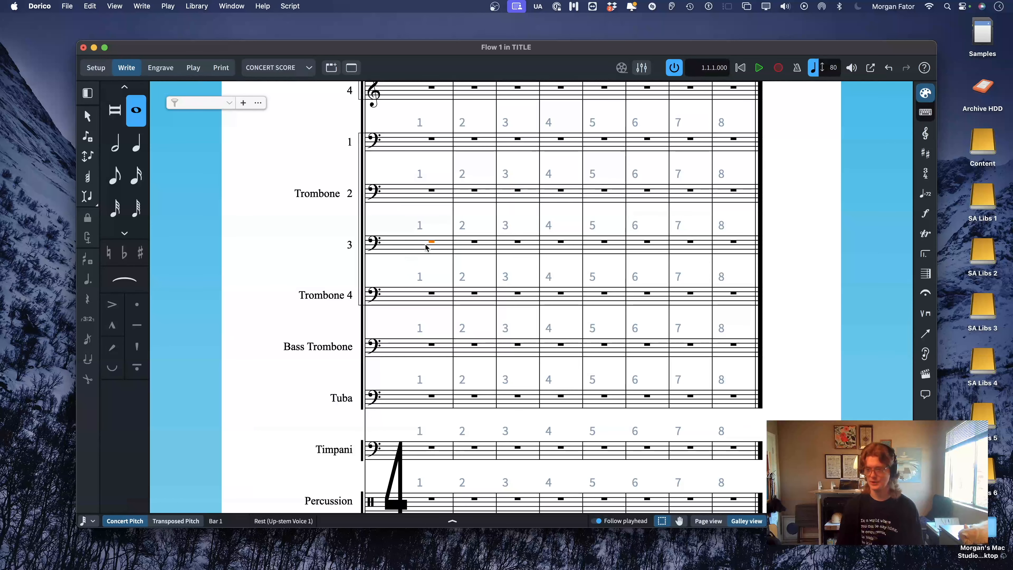
key(shift+n)
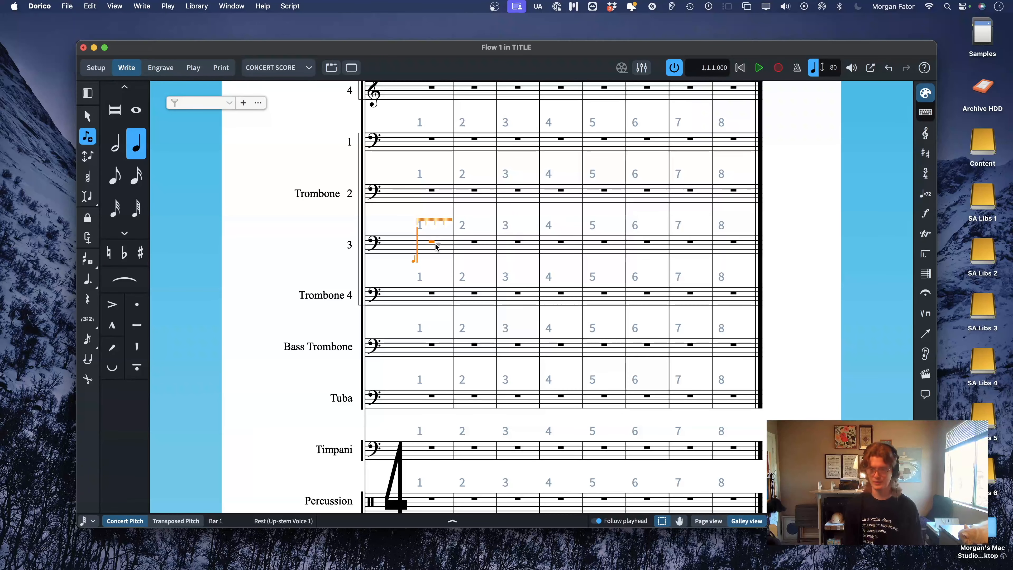
key(g)
key(a)
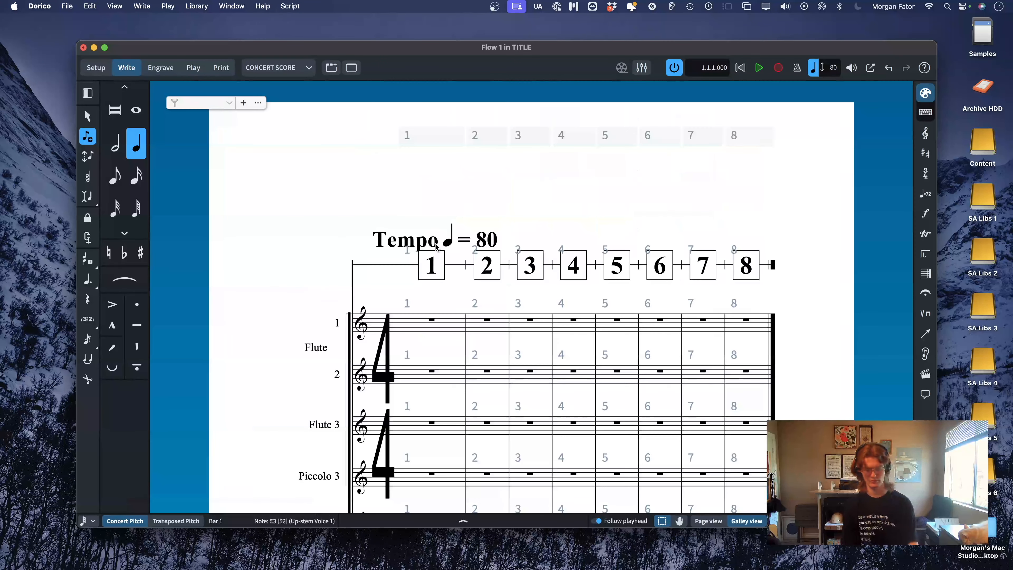
key(b)
key(c)
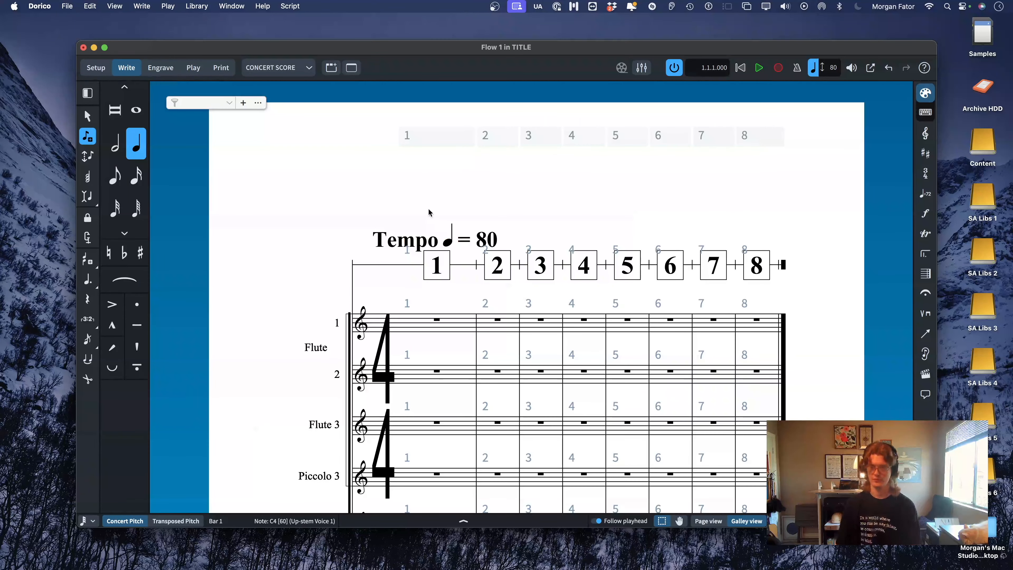
key(Escape)
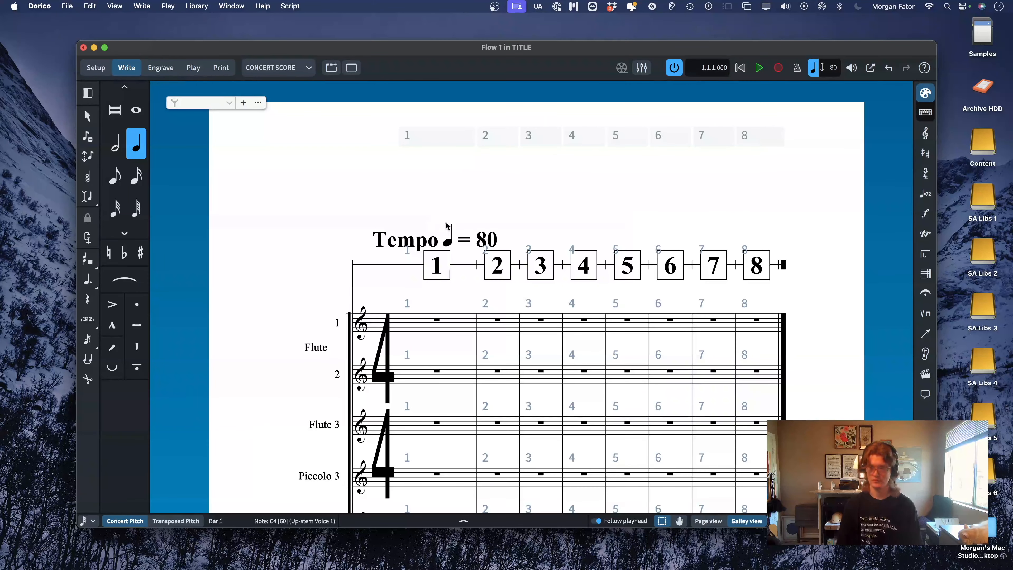
- Enter the quarter notes G2, C3, E3 and G3 in bar 1 of the Trombone 4 staff
scroll(445, 221, down, 20)
scroll(445, 224, up, 2)
click(439, 186)
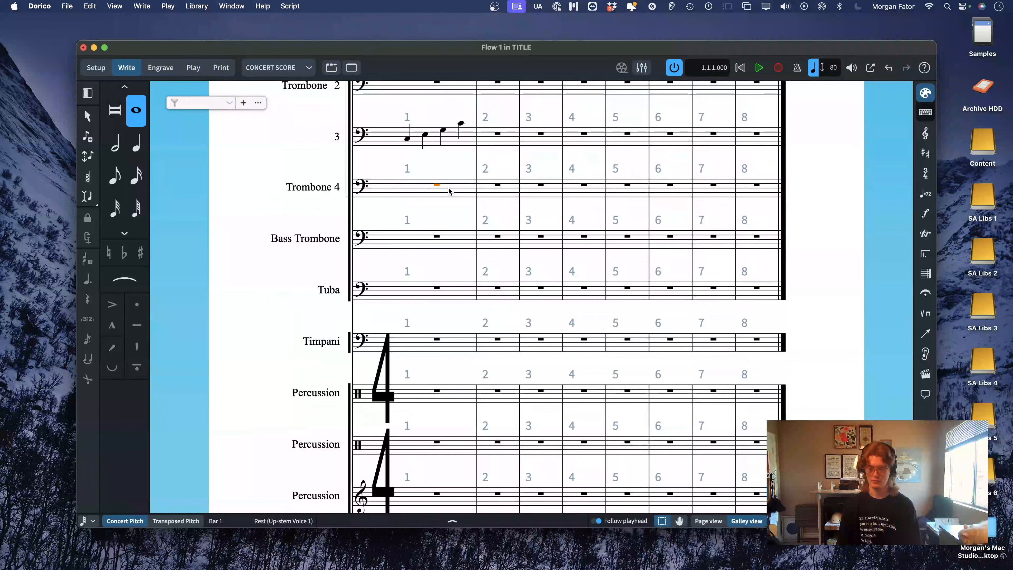
key(Return)
key(g)
key(c)
key(e)
key(g)
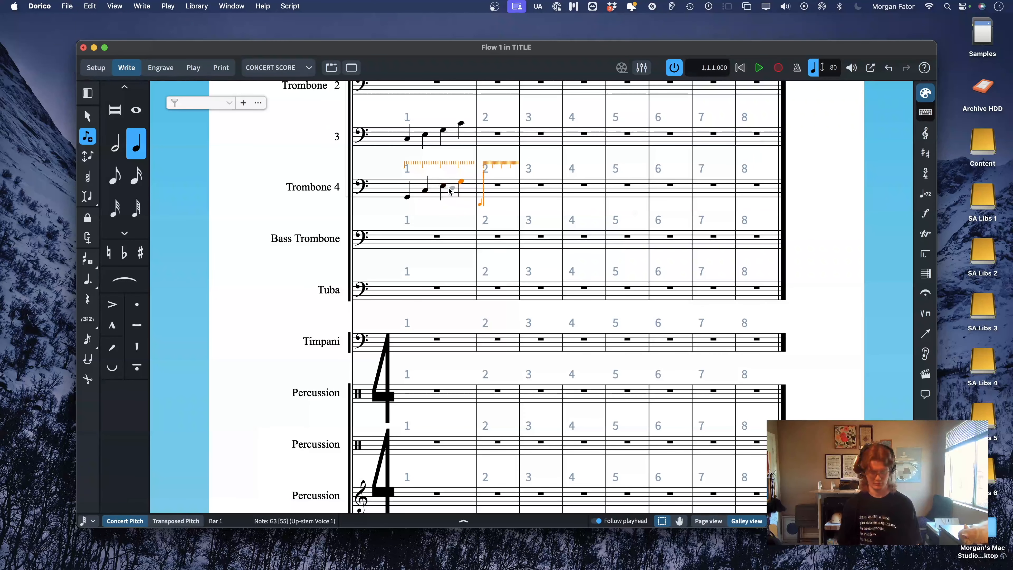
key(Escape)
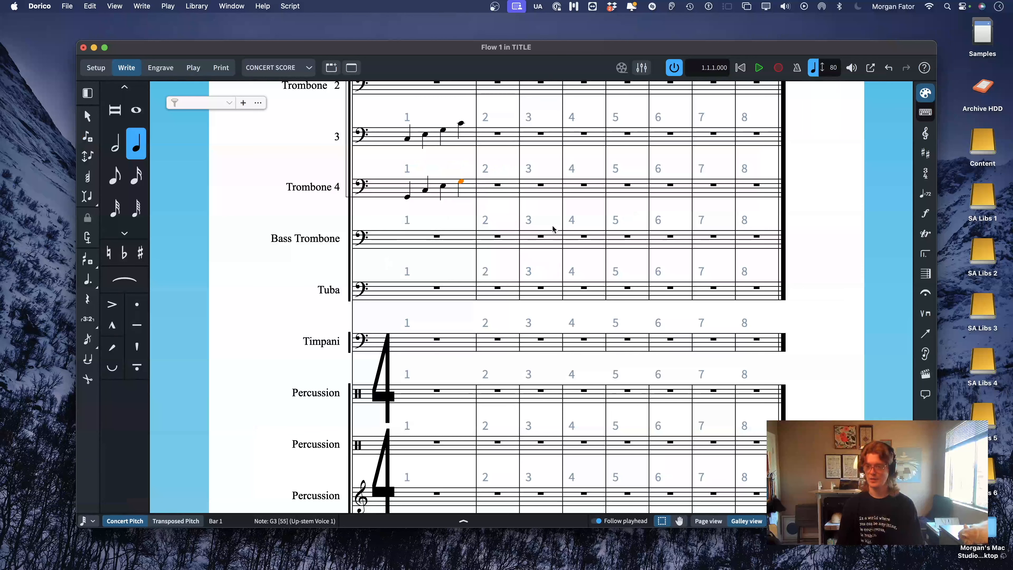
- Enter the quarter notes C2, E2, G2 and C3 in bar 3 of the Bass Trombone staff
click(541, 237)
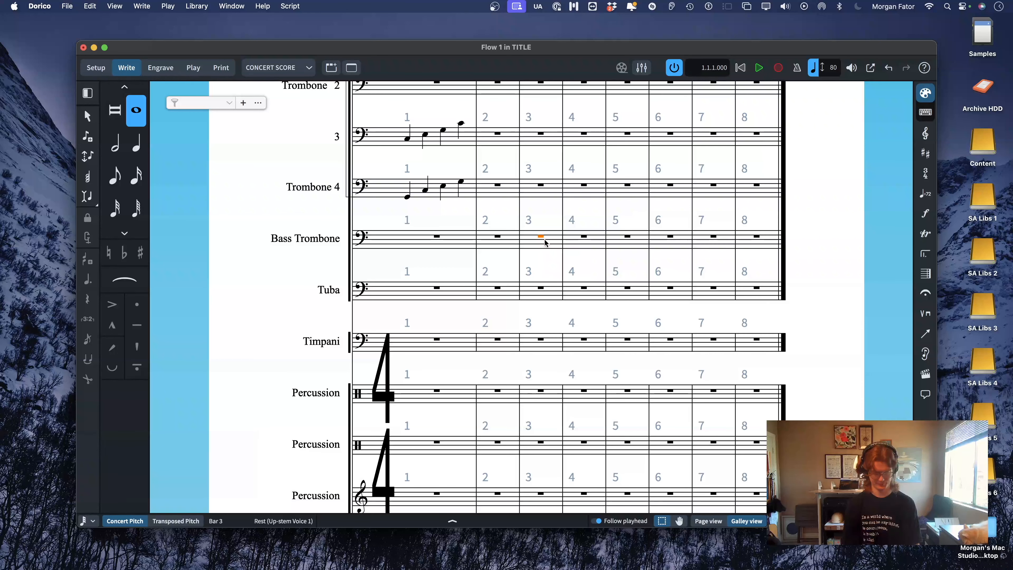
key(shift+n)
key(6)
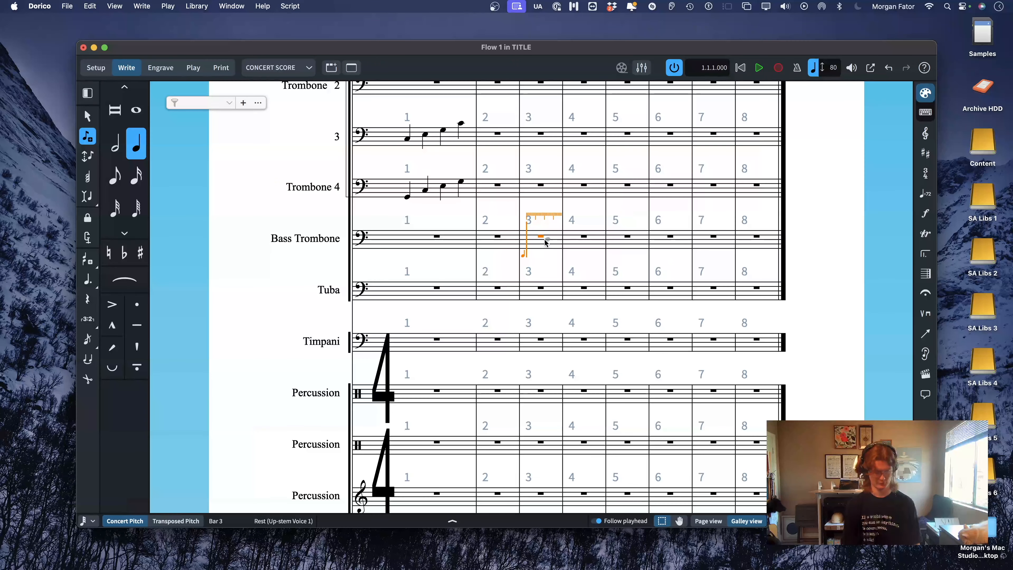
key(e)
key(g)
key(c)
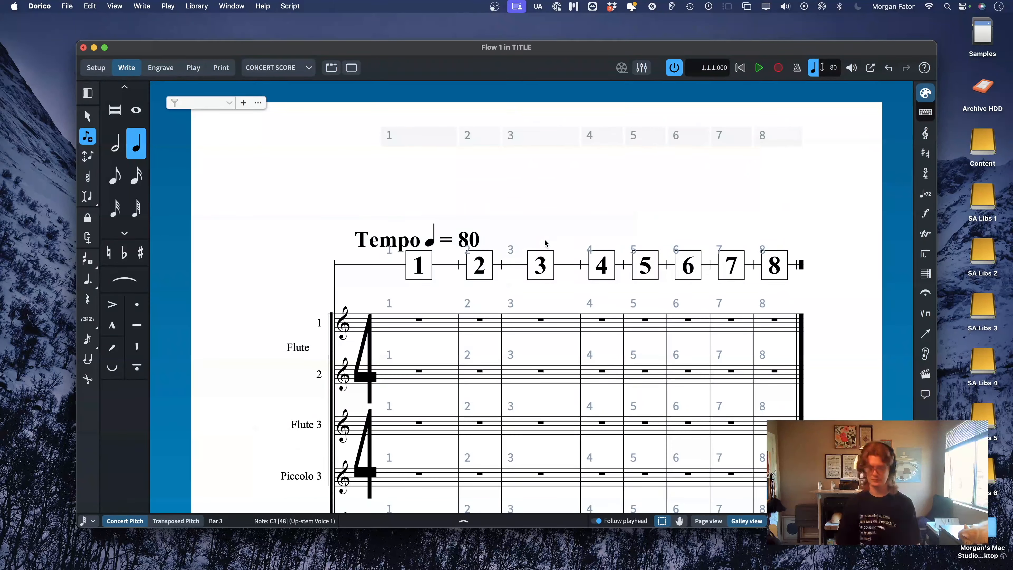
key(Escape)
- Examine the instrument change on the Trombone 4 staff in page view, and check that player's instruments in Setup mode
scroll(602, 351, down, 10)
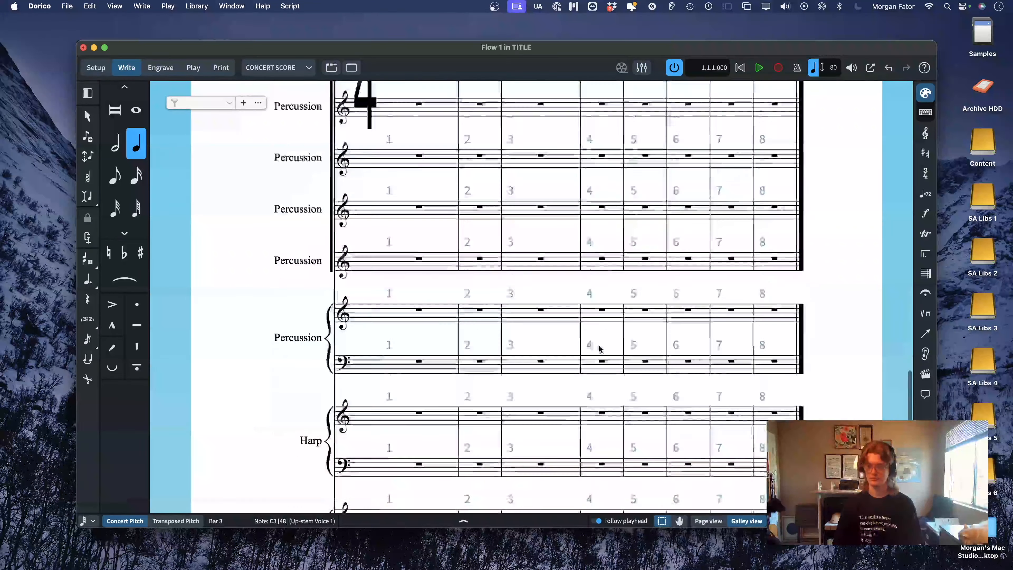
scroll(600, 349, up, 15)
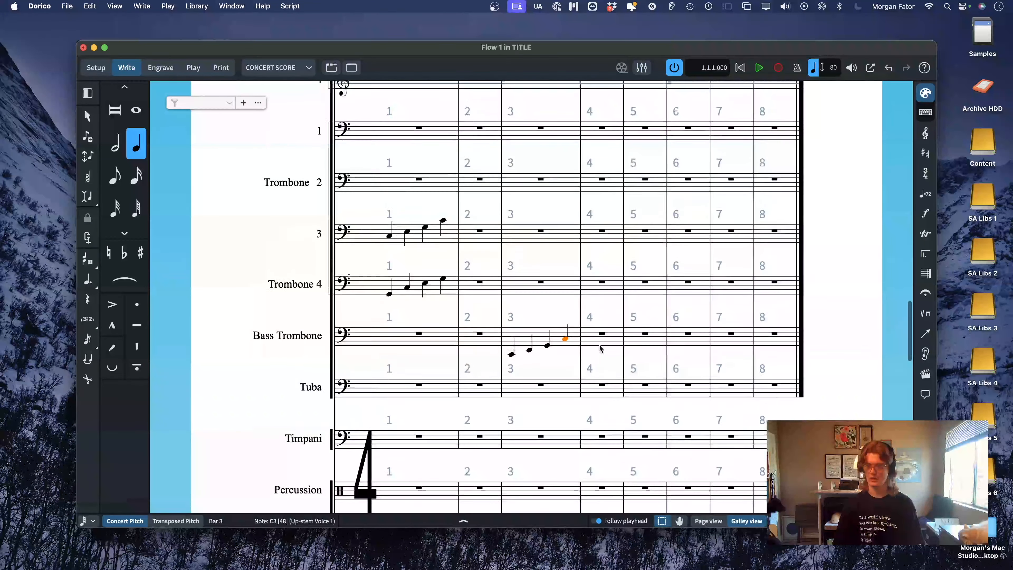
click(708, 521)
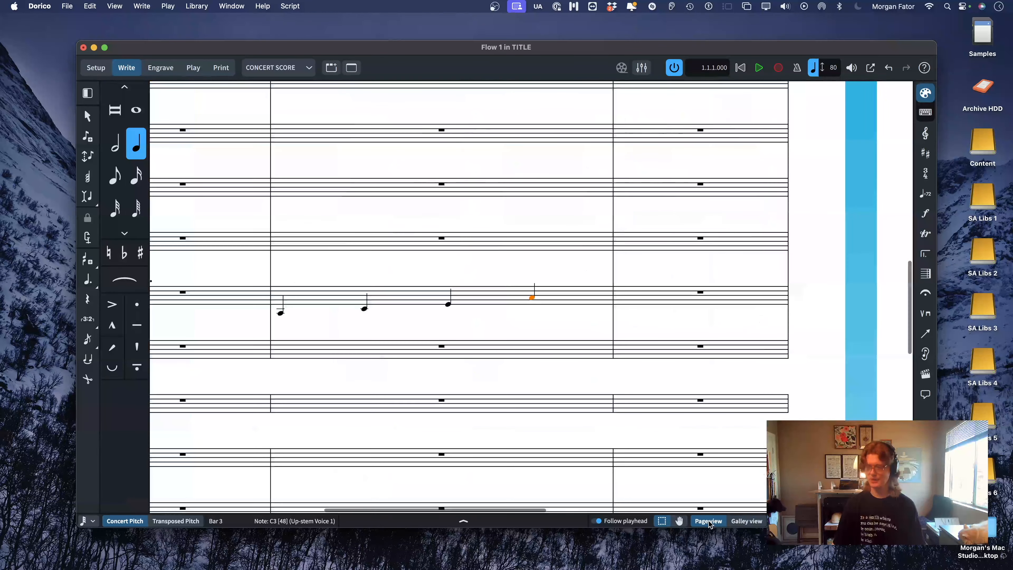
scroll(398, 324, left, 10)
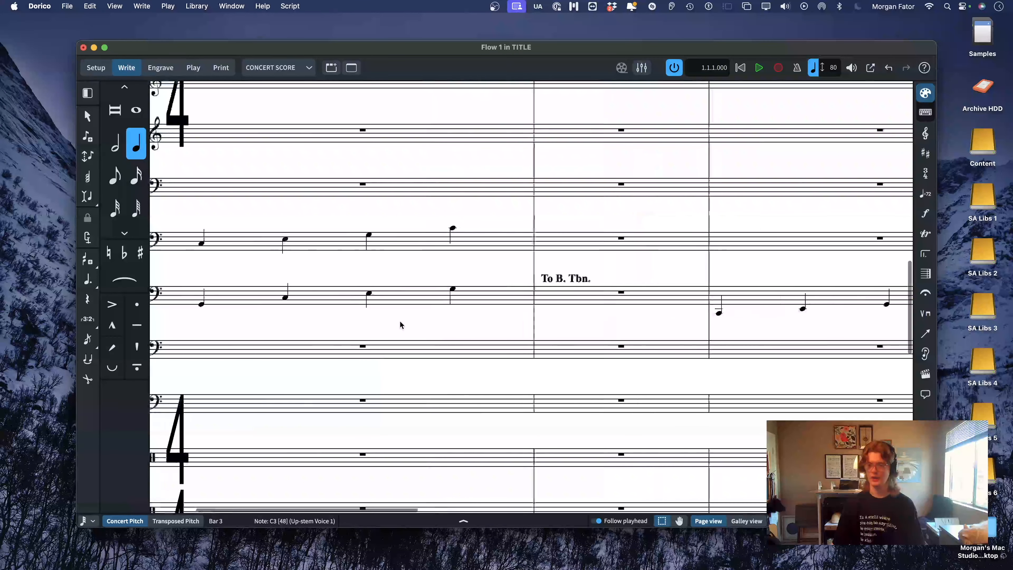
scroll(400, 322, right, 1)
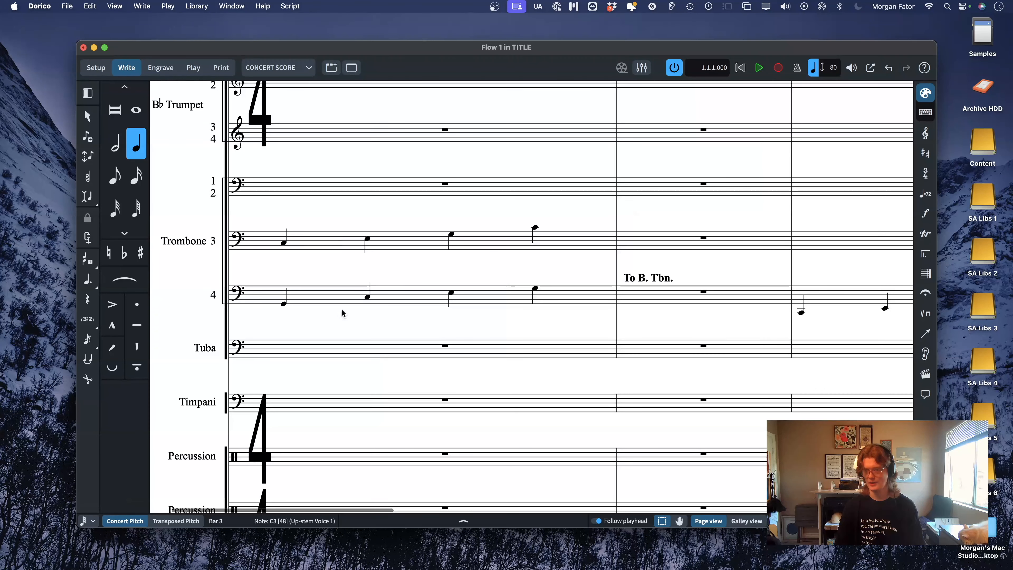
scroll(708, 220, right, 3)
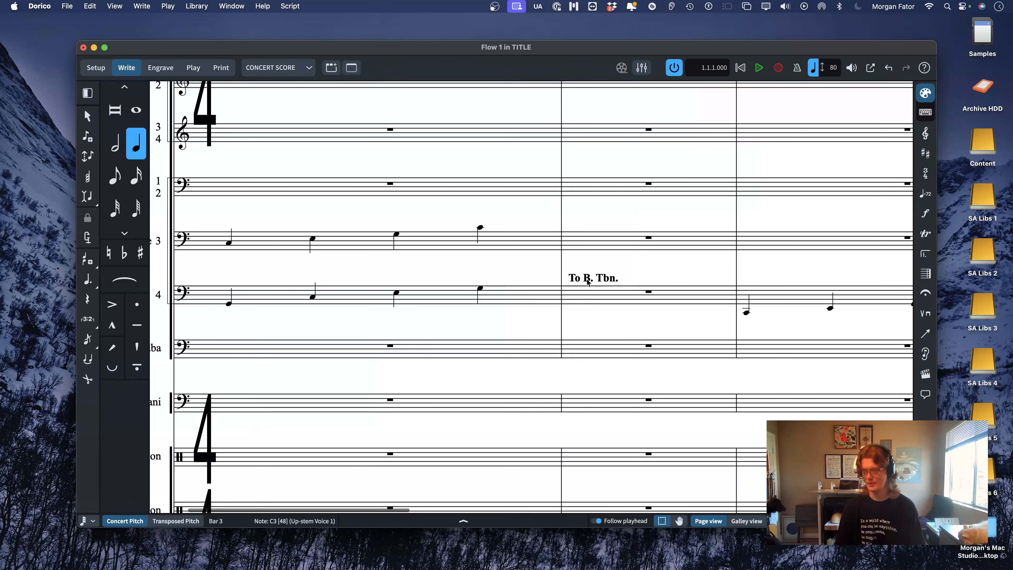
scroll(717, 303, left, 3)
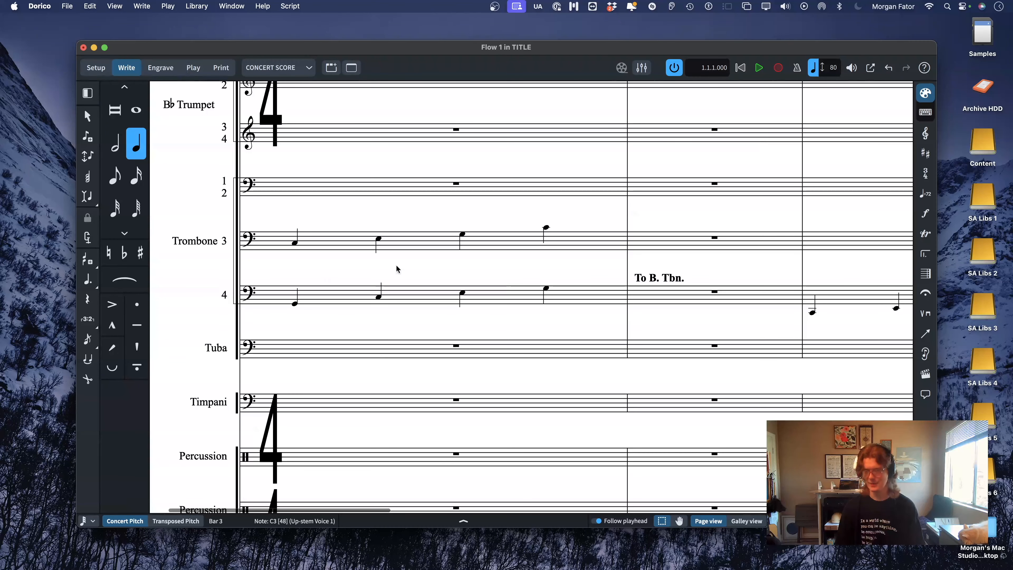
click(98, 68)
click(95, 284)
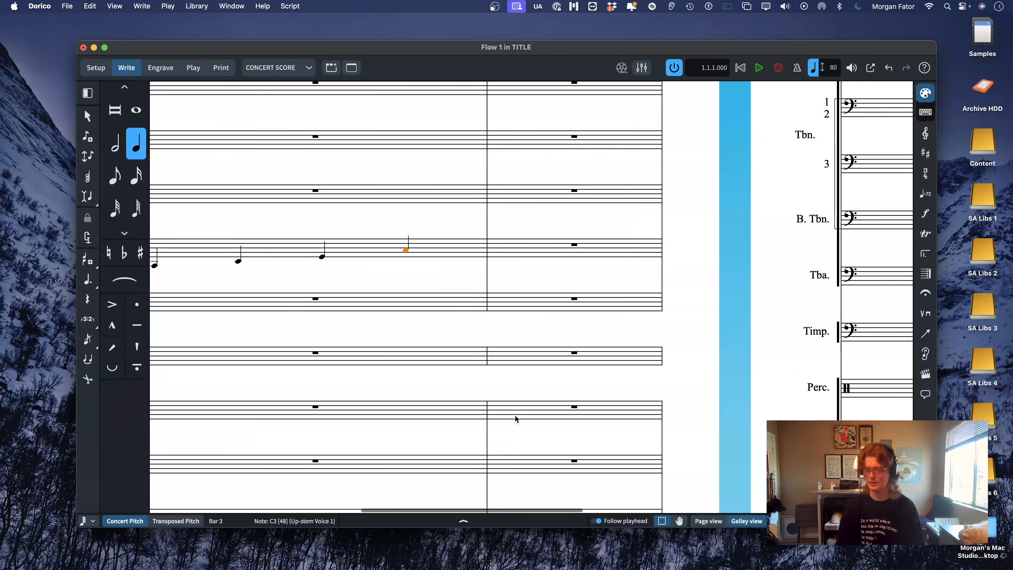
- Return to galley view and delete all notes in bars 1 to 3 of the Trombone 3, Trombone 4 and Bass Trombone staves
key(super+alt+2)
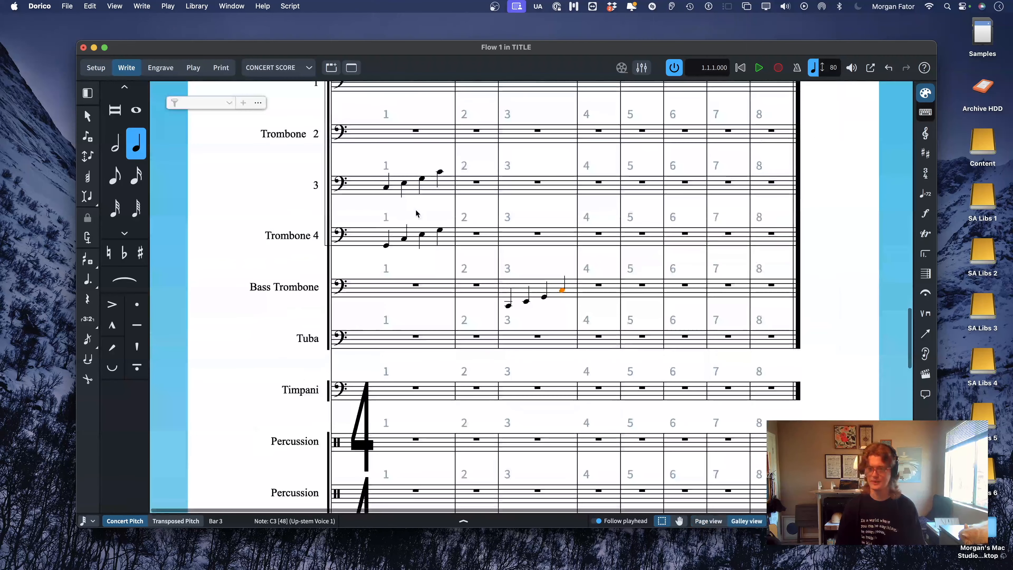
click(399, 186)
shift+click(570, 293)
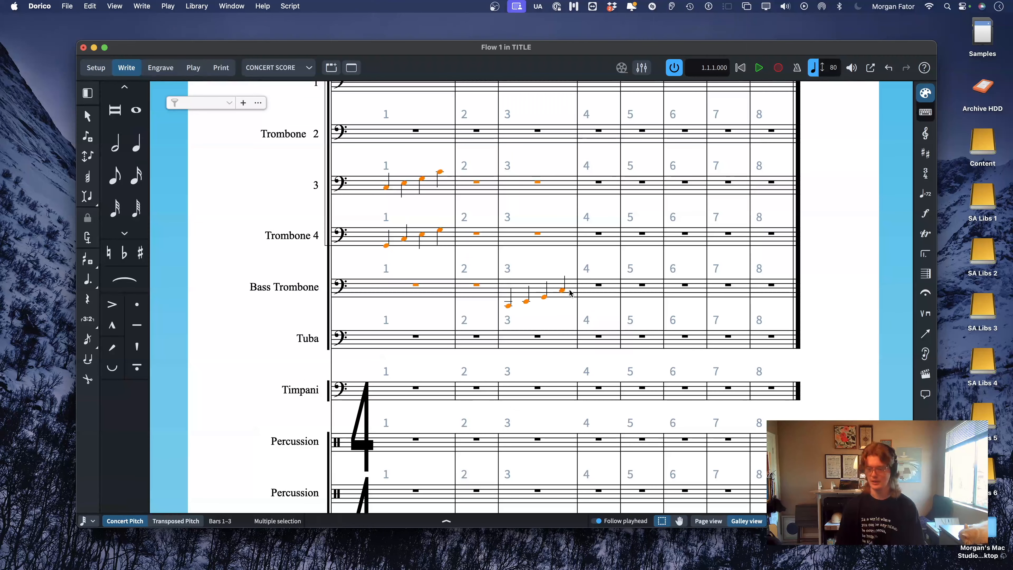
key(Delete)
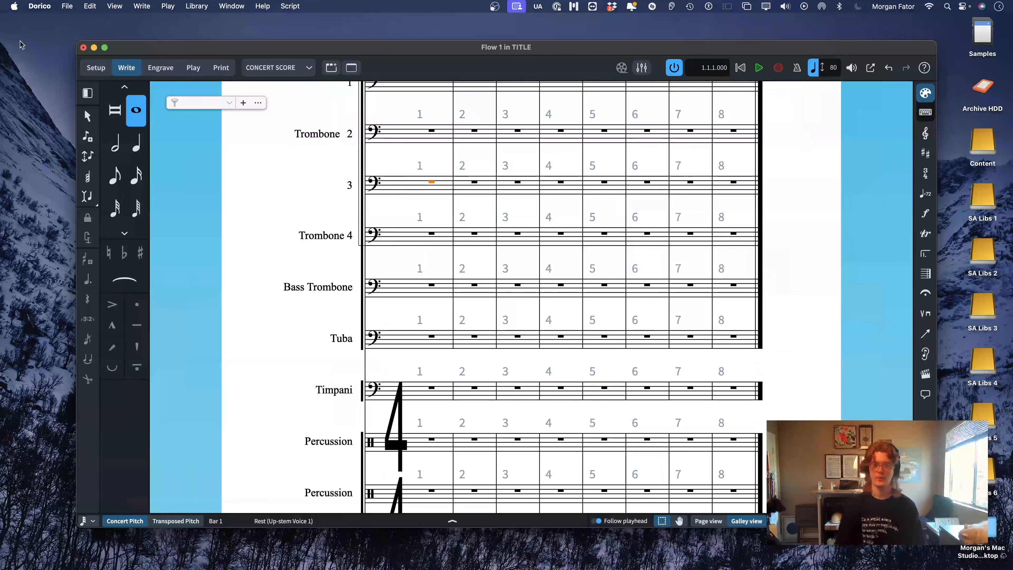
- In Setup mode, delete the Bass Trombone instrument from the Trombone 4 & Bass Trombone player, accepting the loss of its music
click(96, 68)
click(209, 307)
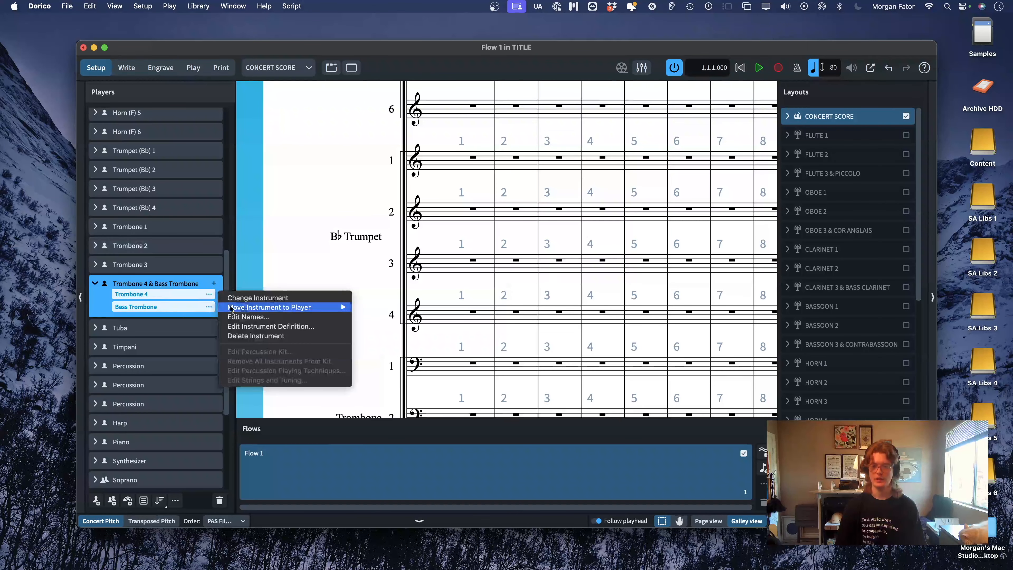
click(247, 336)
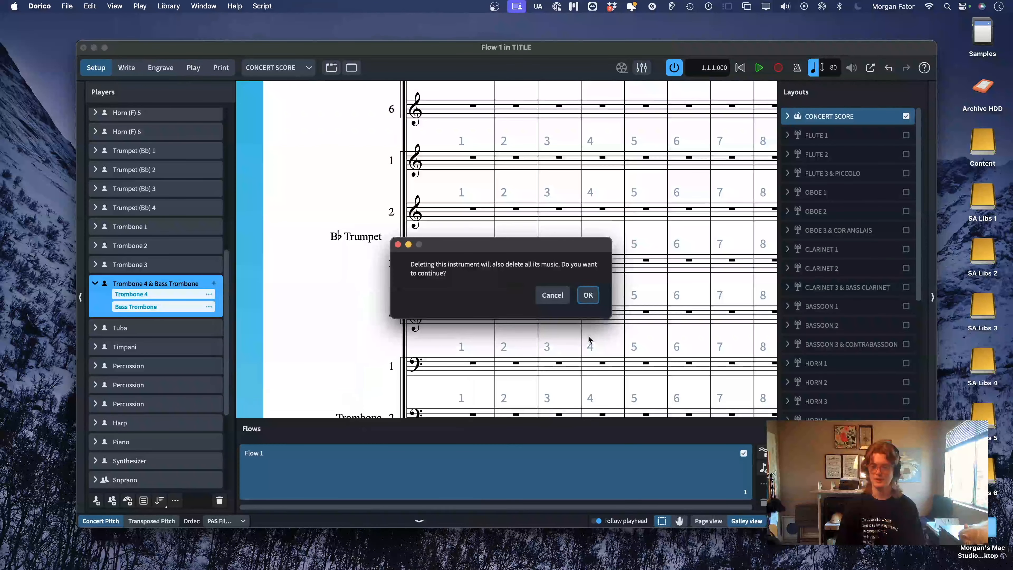
click(589, 296)
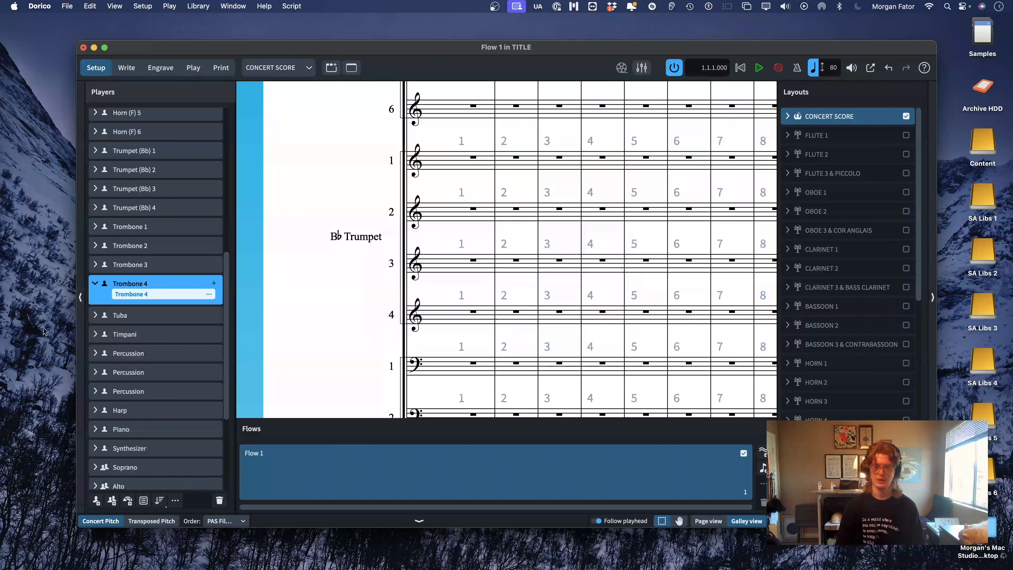
click(96, 284)
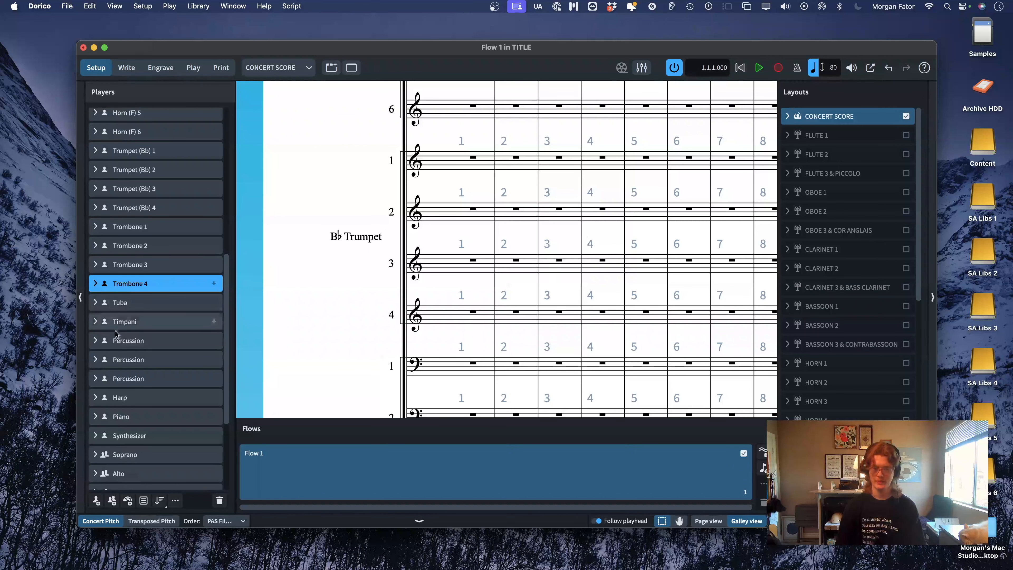
- Add a separate solo player holding a Bass Trombone and show the concert score in page view
click(96, 501)
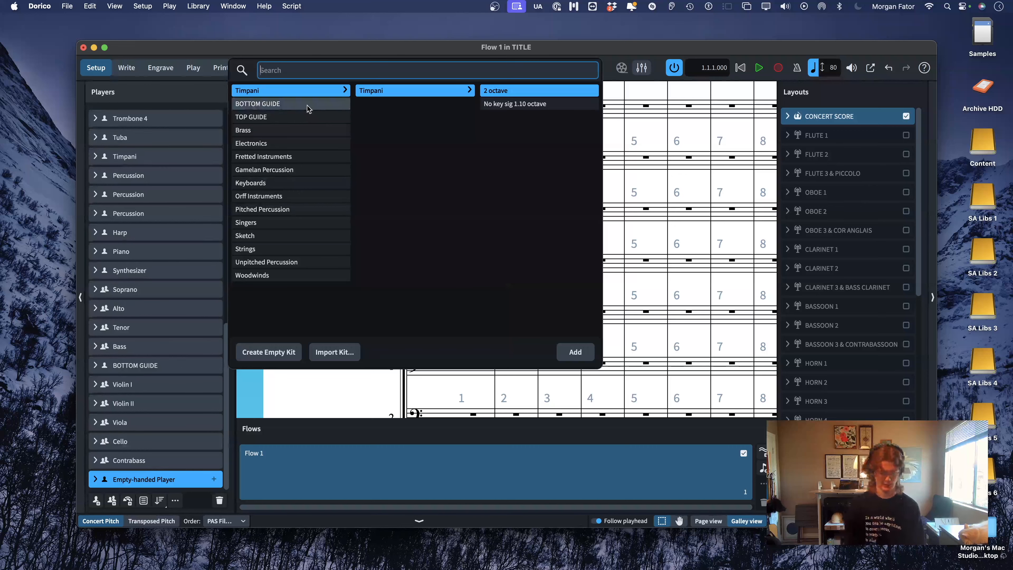
text(bass tro)
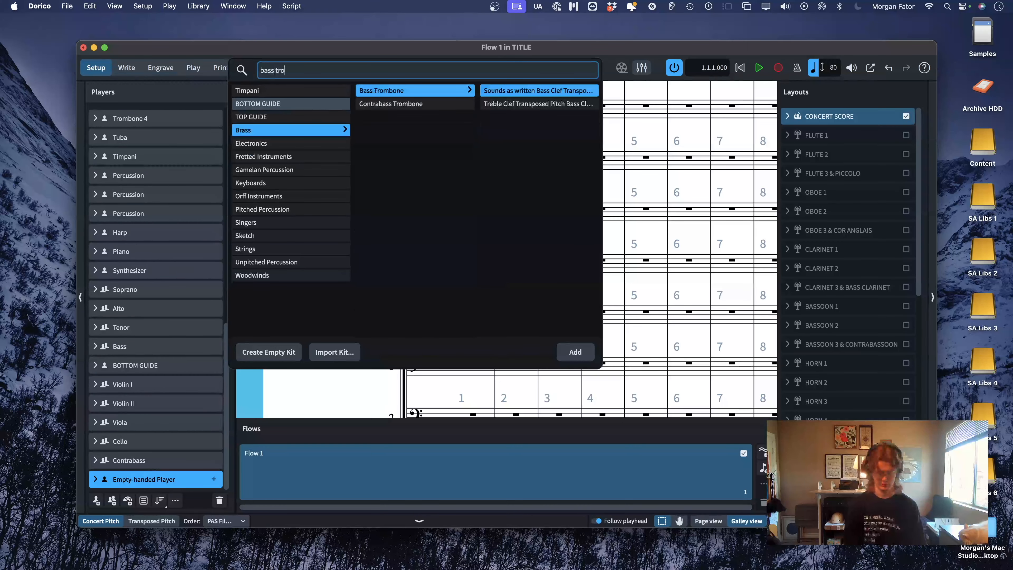
text(mbone)
key(Return)
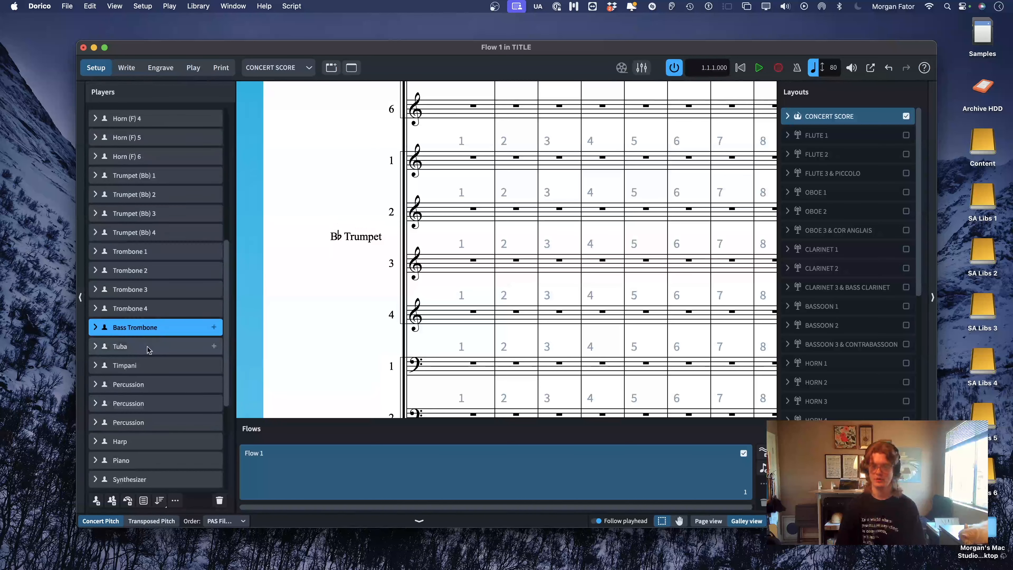
click(708, 521)
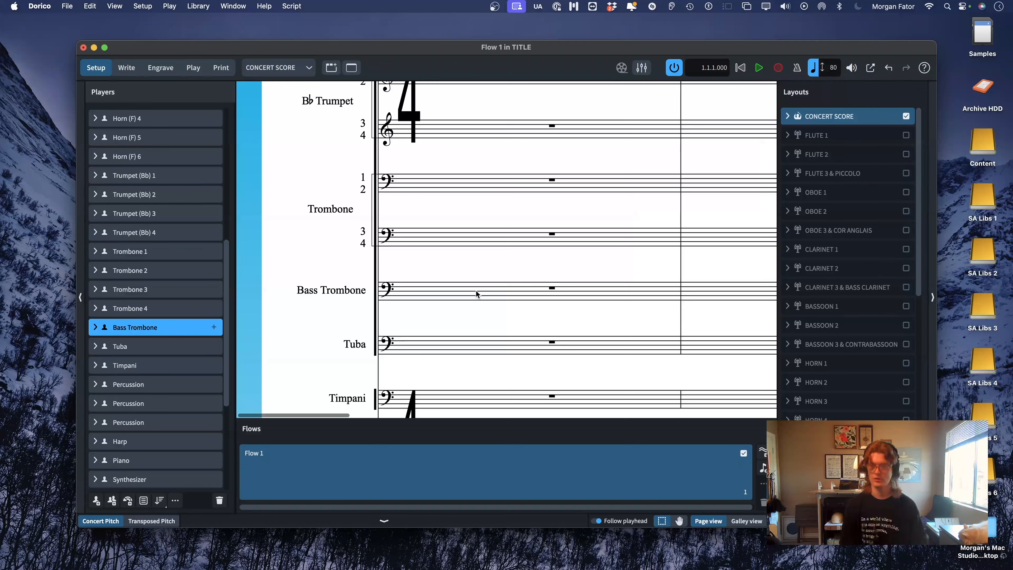
- In the concert score's Layout Options, remove the custom condensing group Trombone 3, Trombone 4
key(super+shift+l)
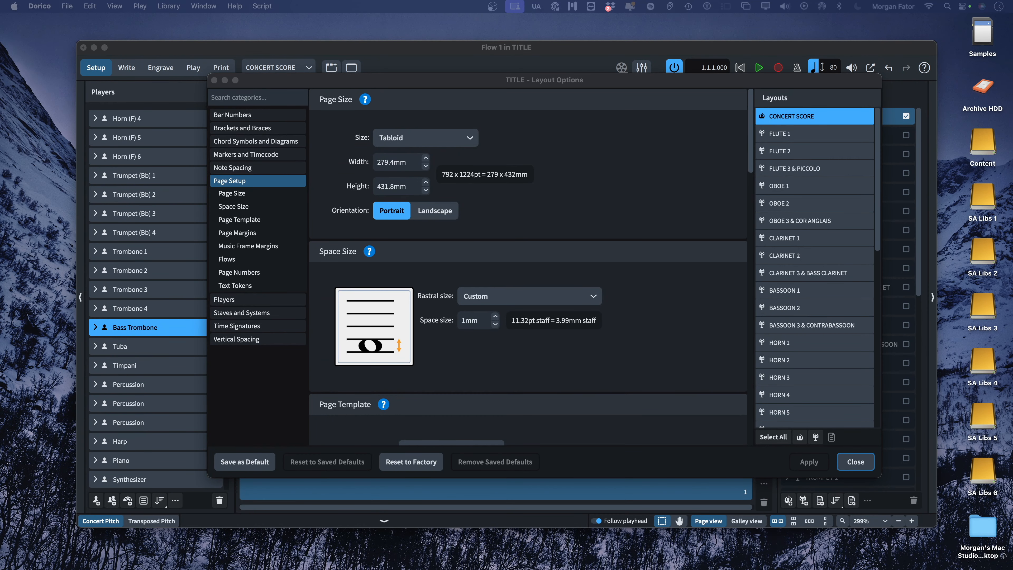
click(491, 358)
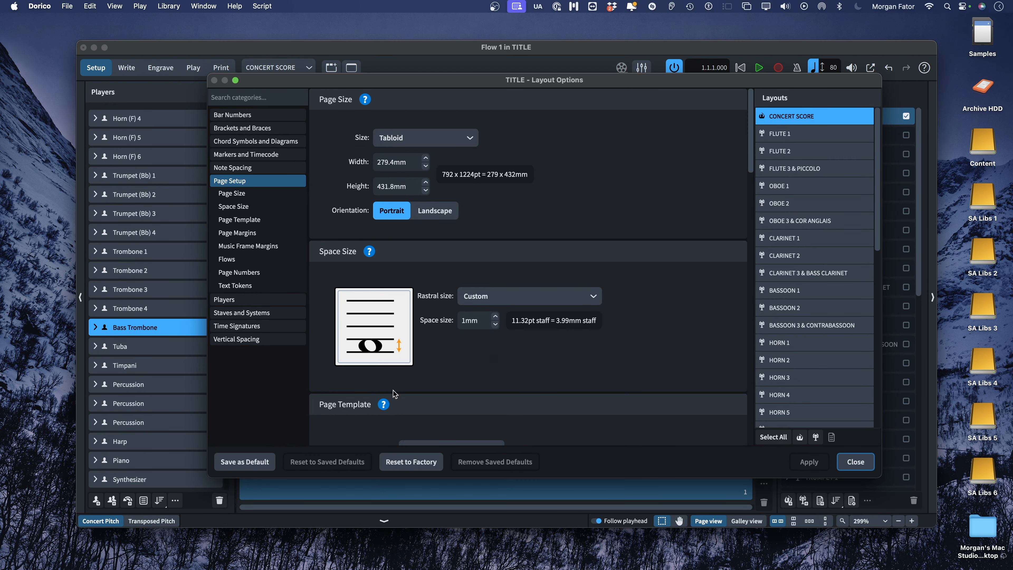
click(245, 300)
click(236, 338)
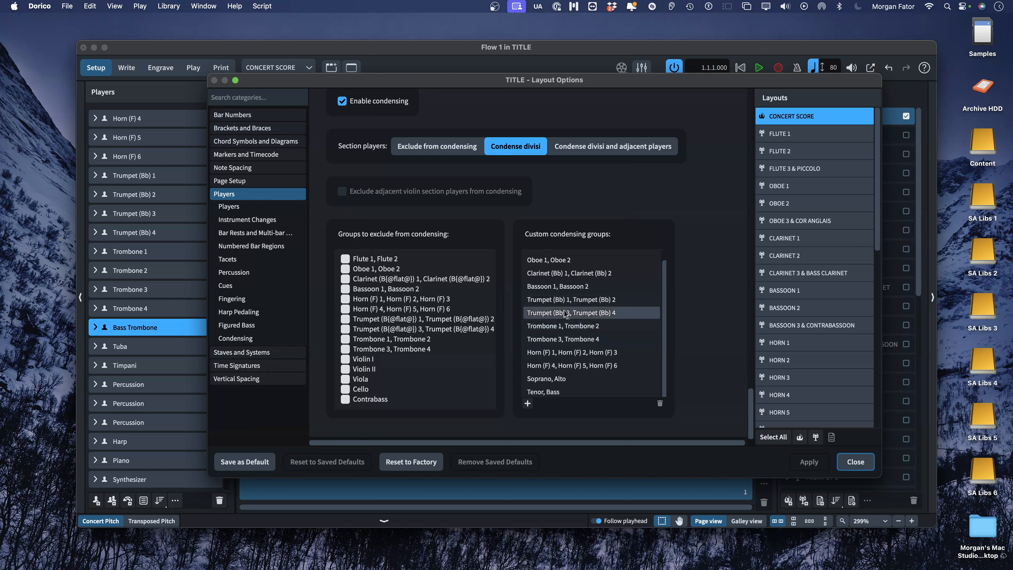
click(565, 339)
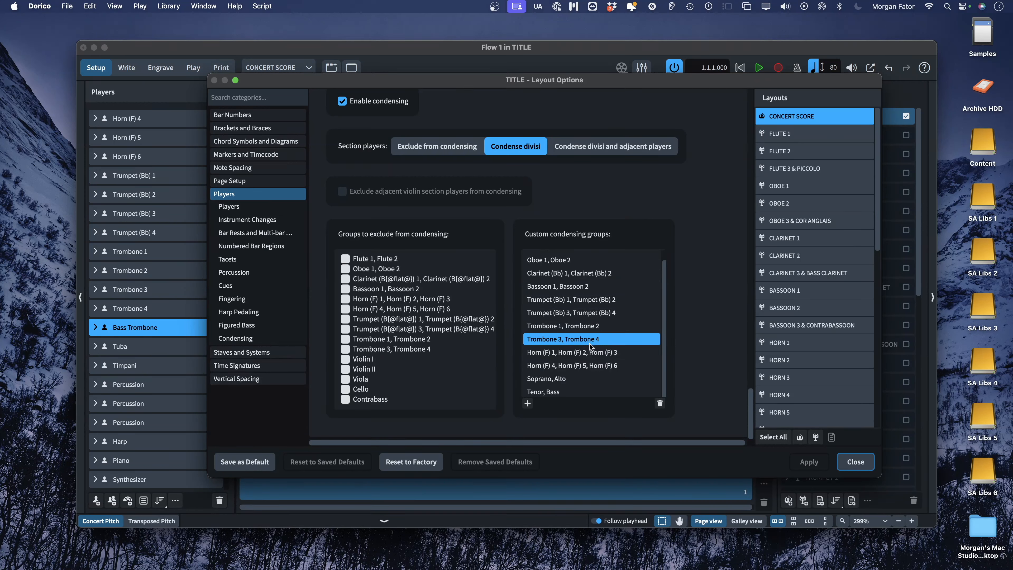
click(660, 404)
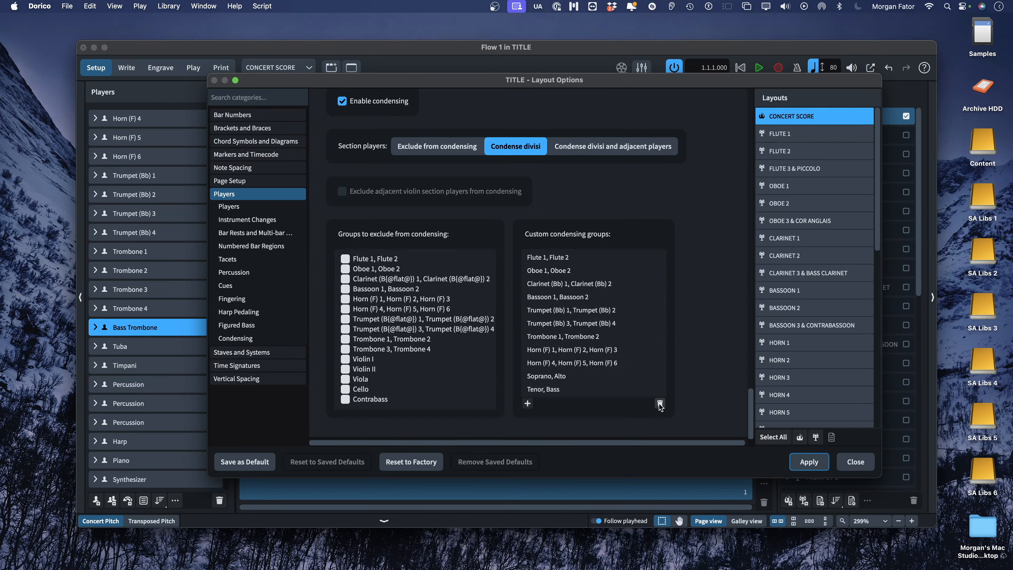
- Create a custom condensing group of Trombone 3, Trombone 4 and Bass Trombone, apply it and close Layout Options
click(527, 403)
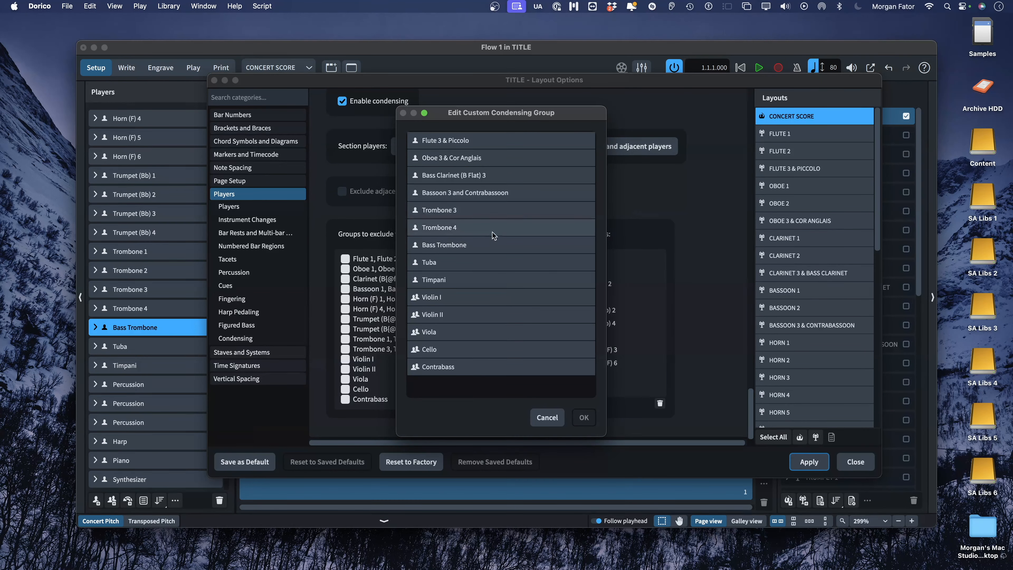
click(465, 214)
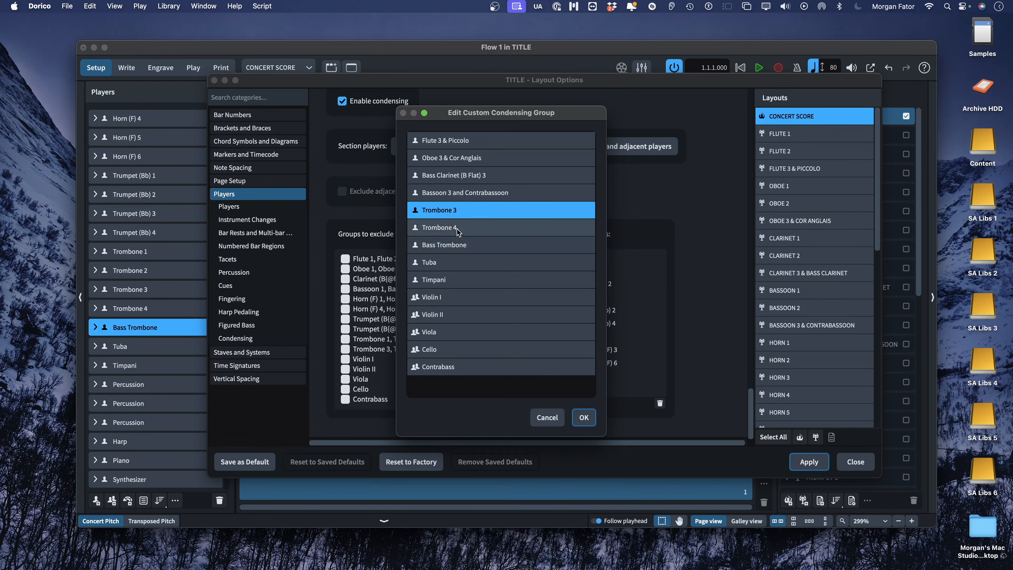
shift+click(456, 246)
click(584, 418)
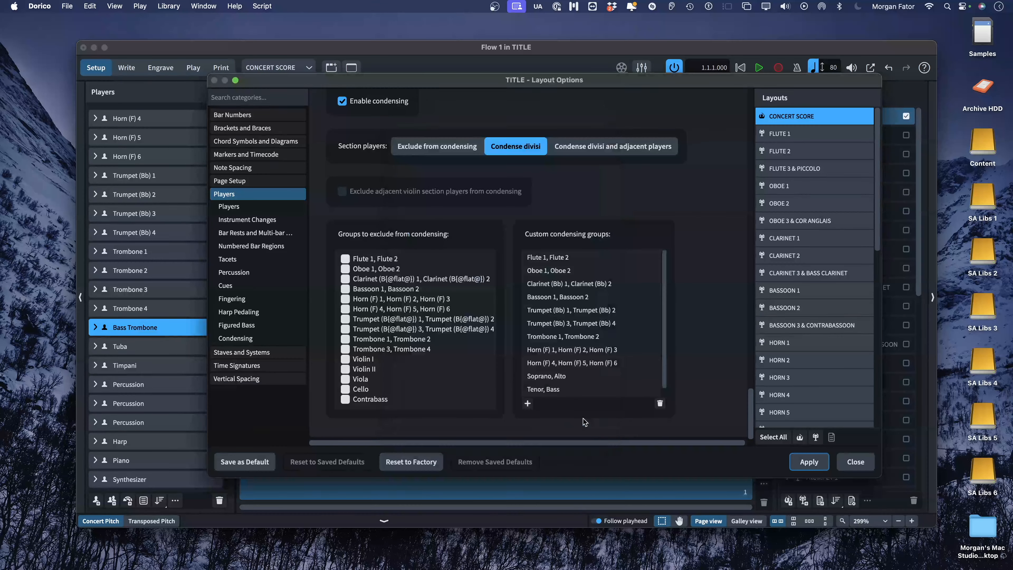
click(816, 463)
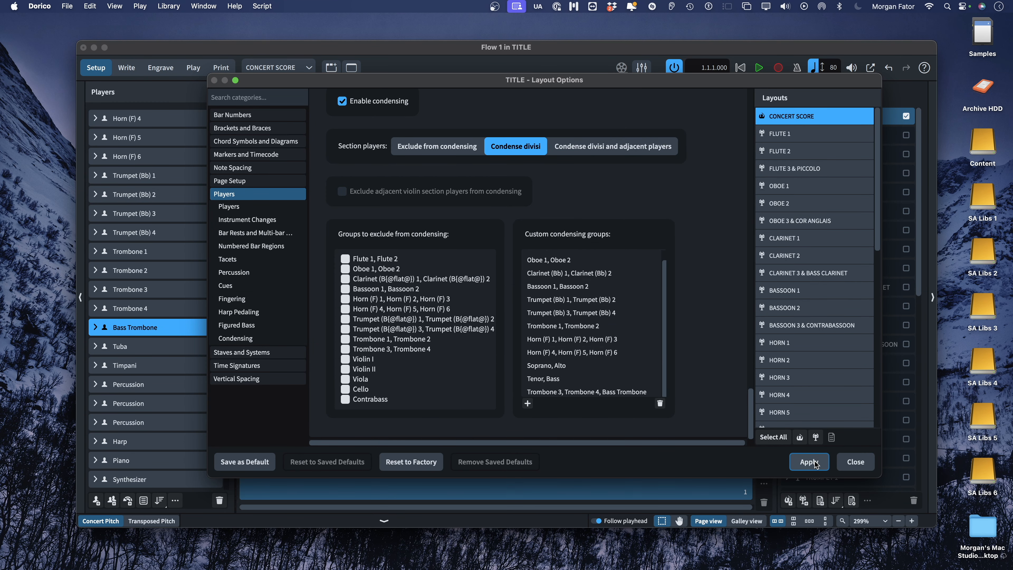
click(856, 461)
scroll(412, 312, right, 3)
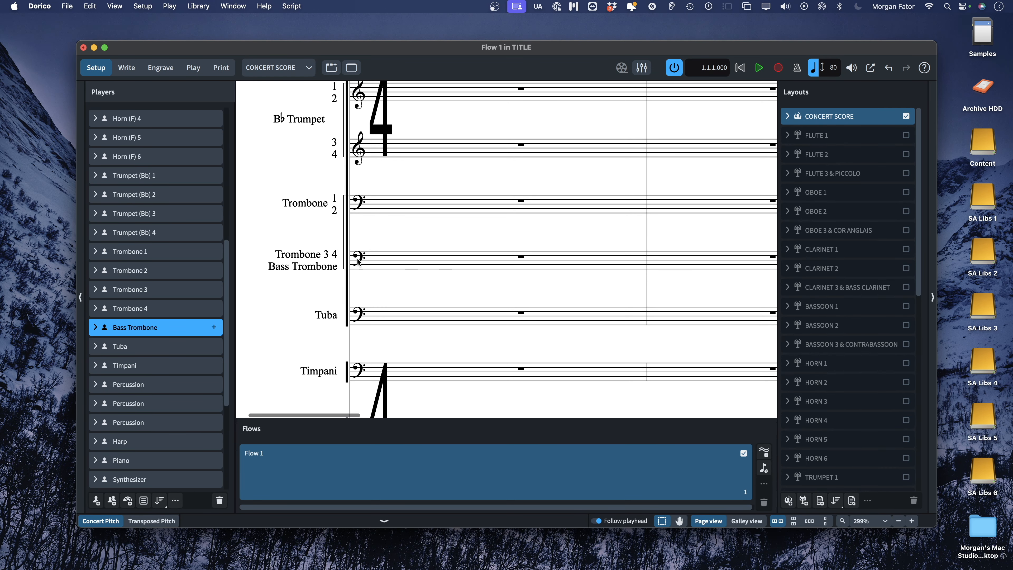
- In Write mode's galley view, enter the quarter notes C3, E3, G3 and C4 in bar 1 of the Trombone 3 staff
click(127, 69)
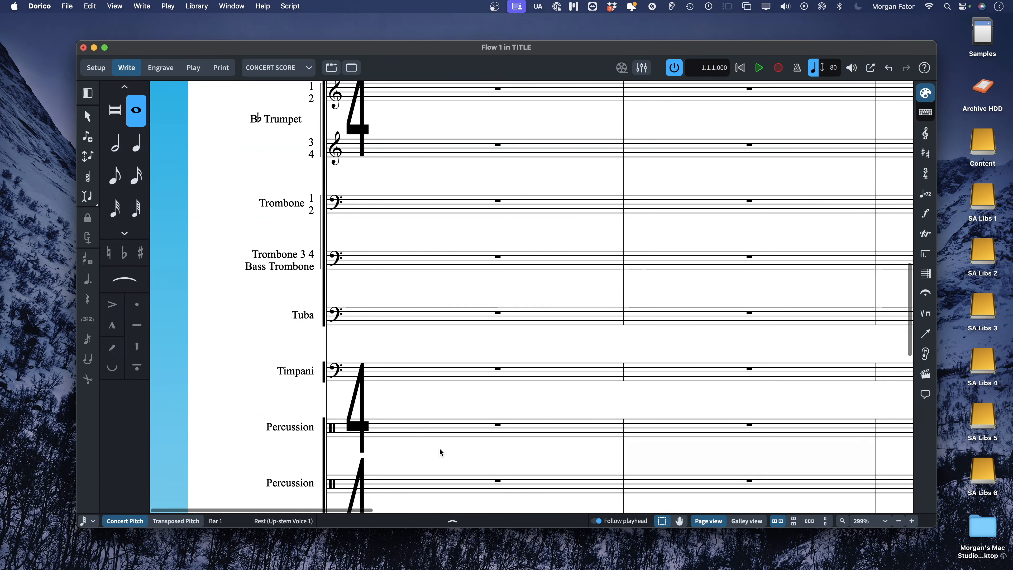
click(735, 525)
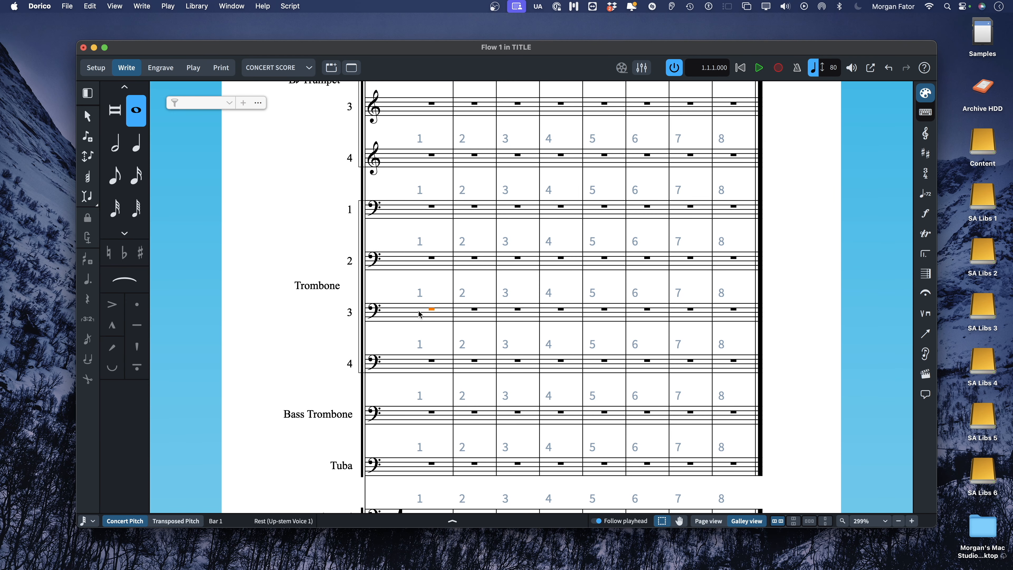
key(shift+n)
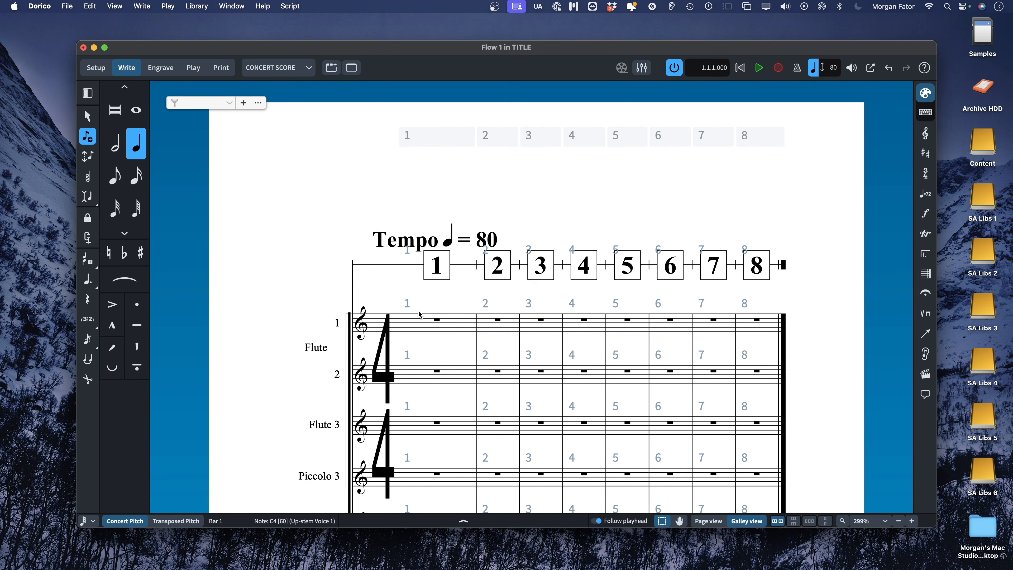
key(Escape)
scroll(419, 288, down, 15)
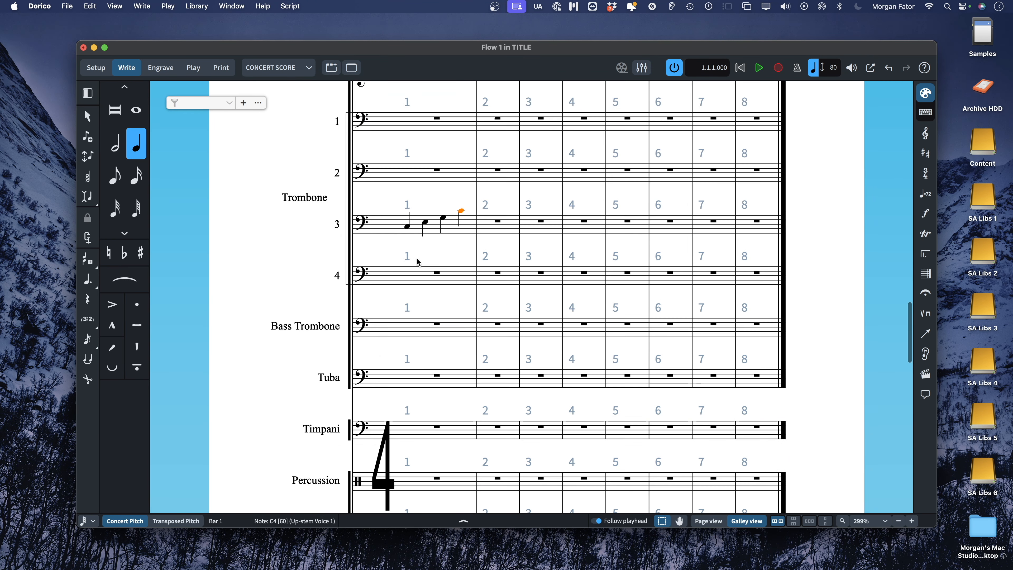
- Enter the quarter notes G2, C3, E3 and G3 in bar 1 of the Trombone 4 staff
click(414, 276)
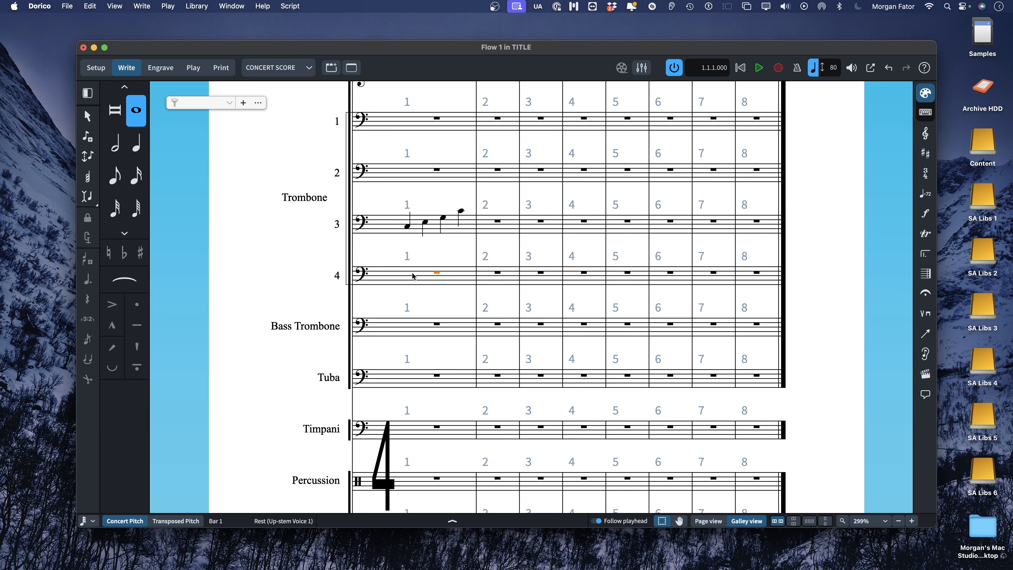
key(shift+n)
key(a)
key(c)
key(e)
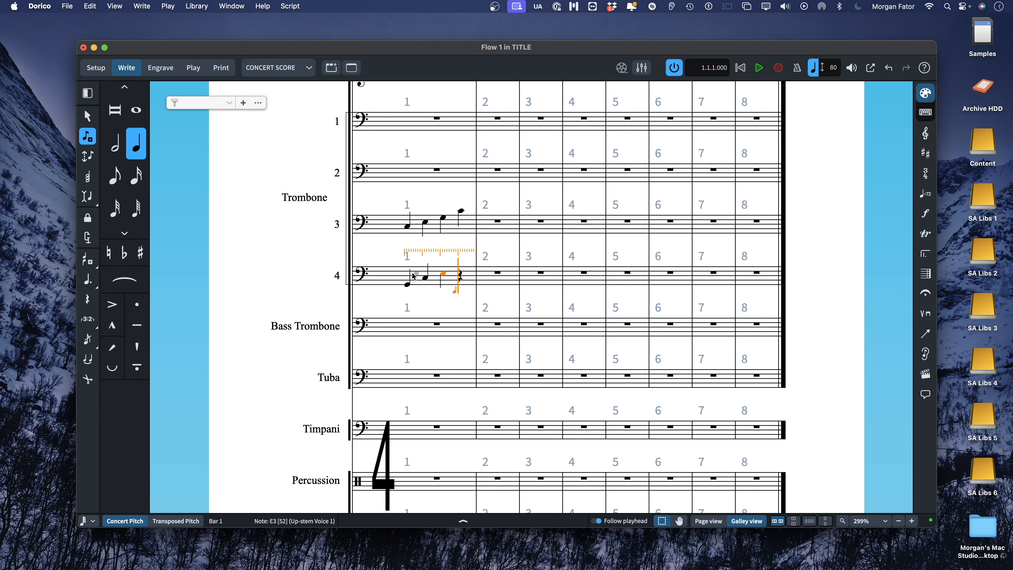
key(g)
key(Escape)
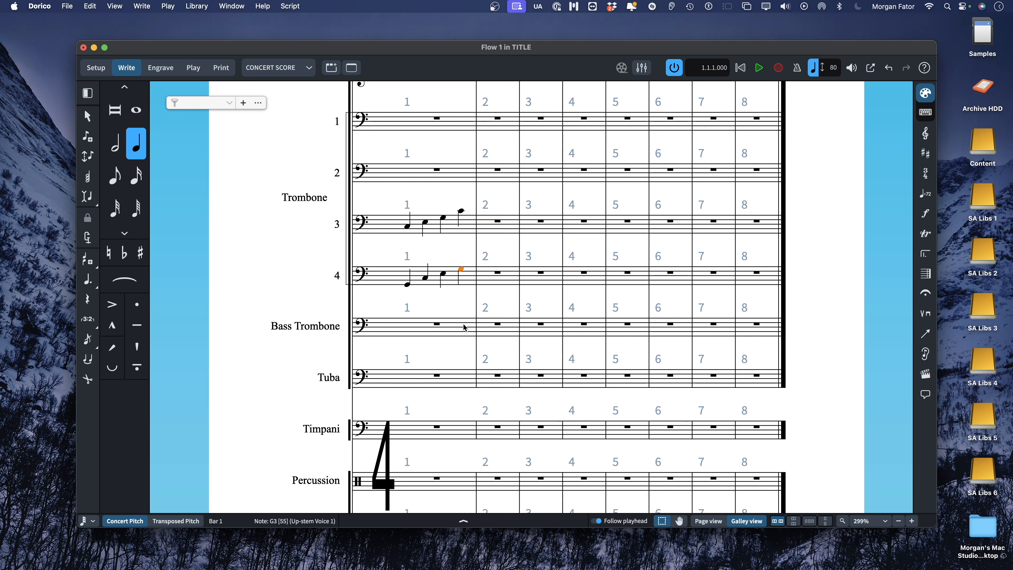
- Enter the quarter notes C2, E2, G2 and C3 in bar 3 of the separate Bass Trombone player's staff
click(552, 329)
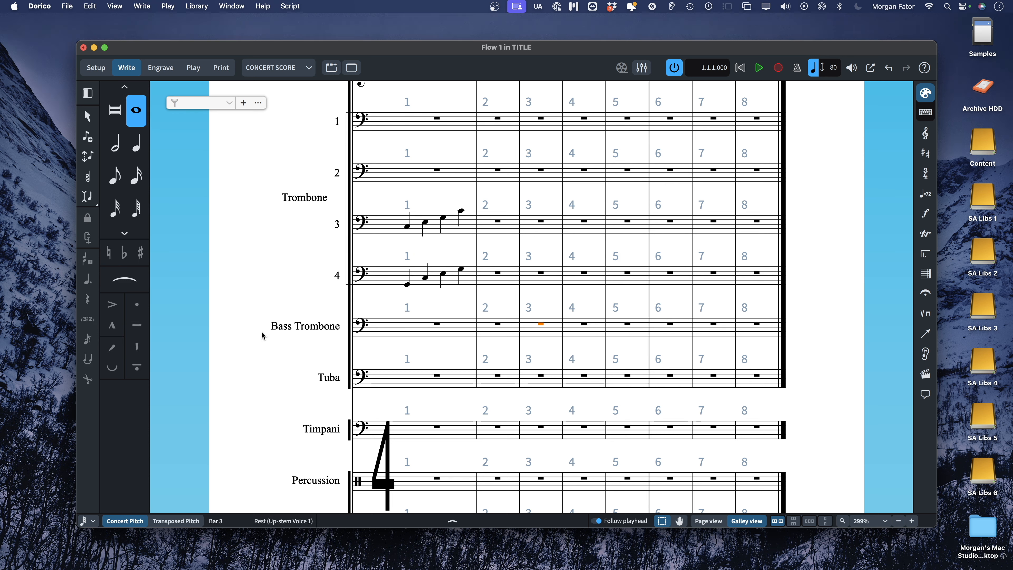
key(shift+n)
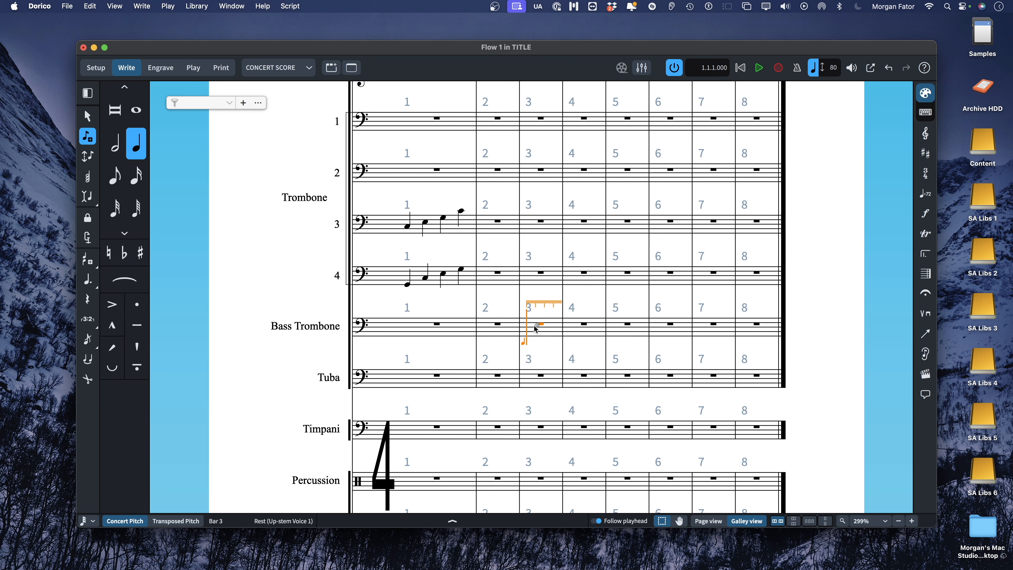
key(c)
key(e)
key(g)
key(c)
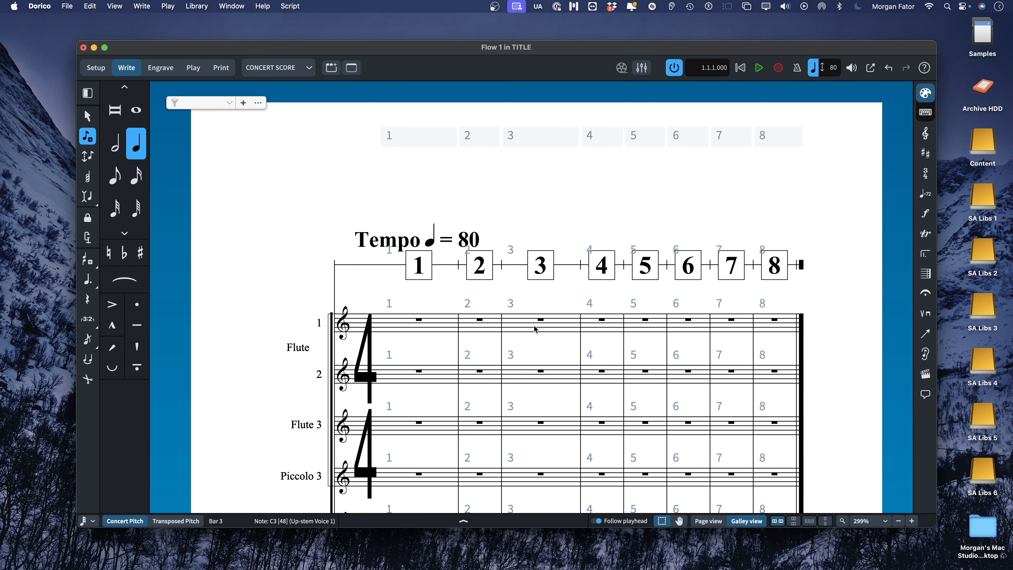
key(Escape)
- Examine in page view how the condensed Trombone 3, 4 and Bass Trombone staff labels its players in bars 1 to 3
click(292, 254)
scroll(302, 317, down, 15)
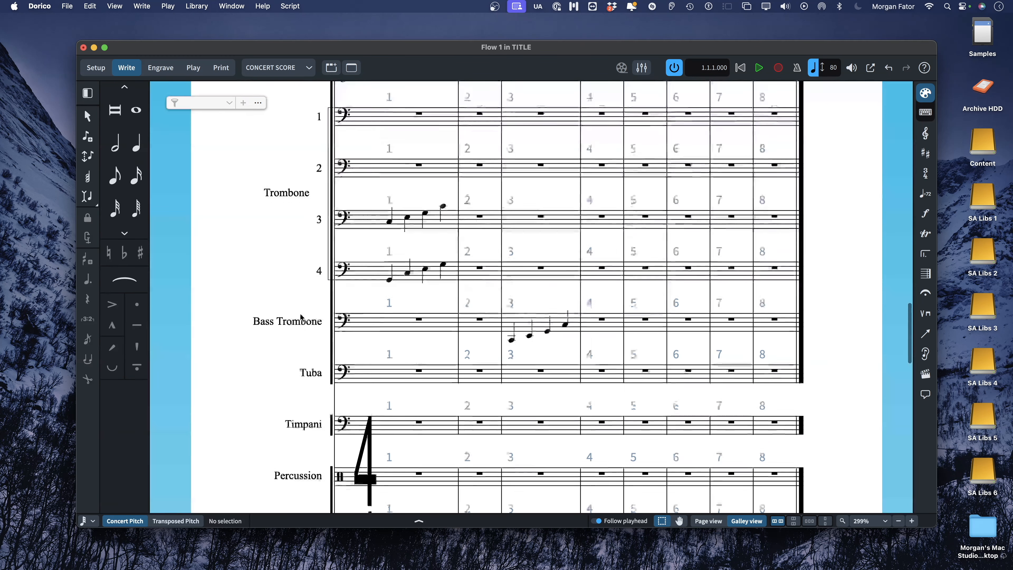
scroll(302, 317, up, 3)
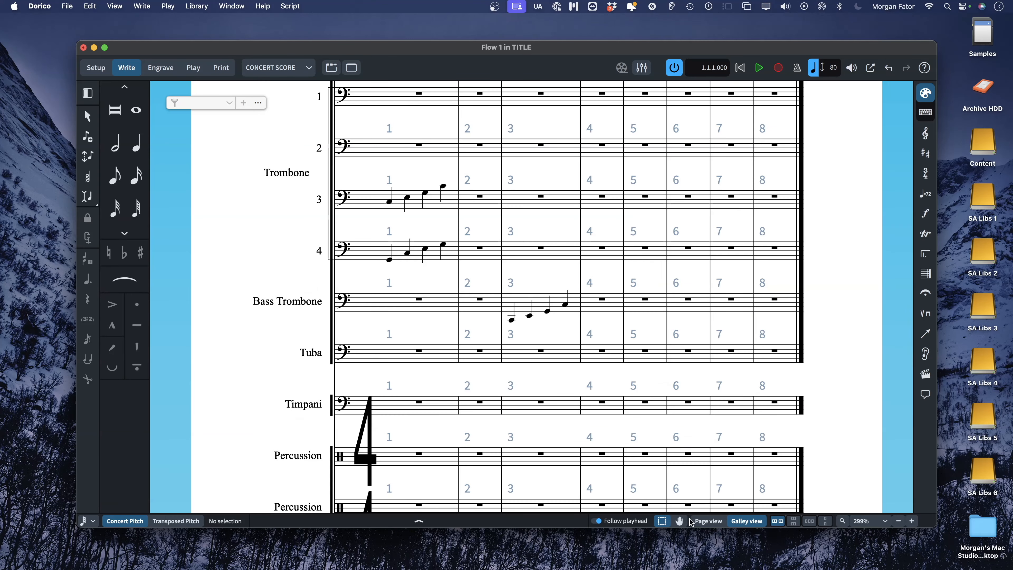
click(708, 521)
scroll(450, 398, right, 3)
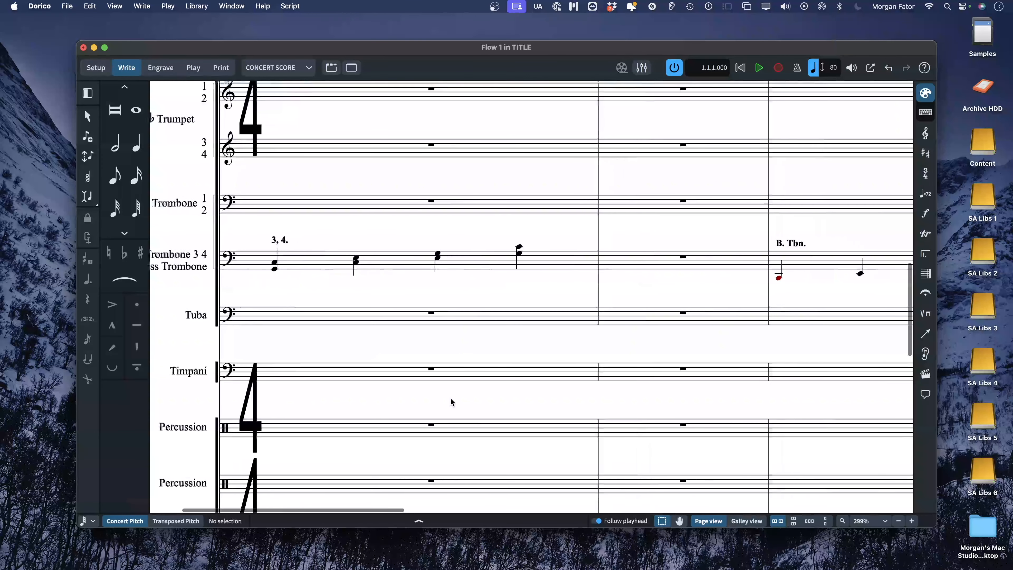
key(x)
key(x)
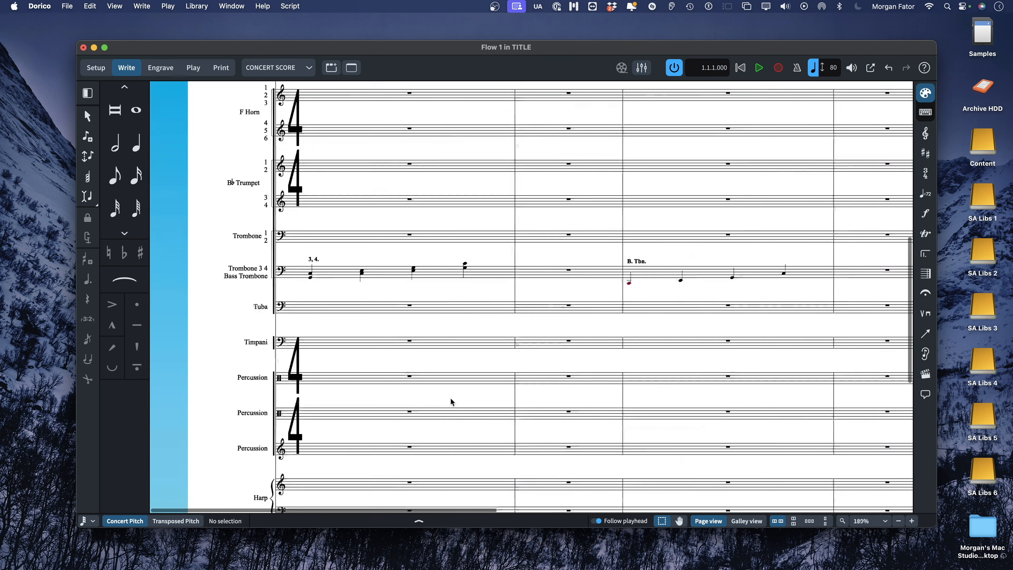